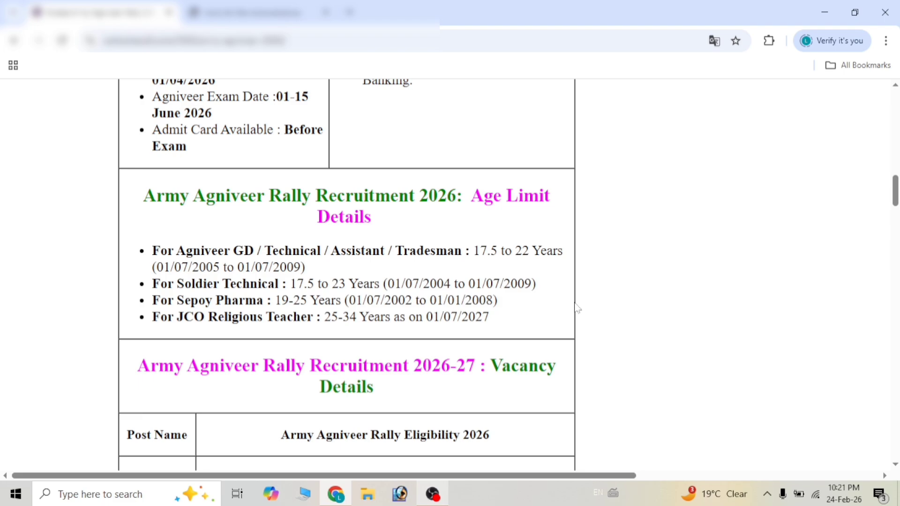
- Review the article's post-wise Agniveer eligibility table, highlighting the class 10th qualification requirement
scroll(577, 308, "down", 6)
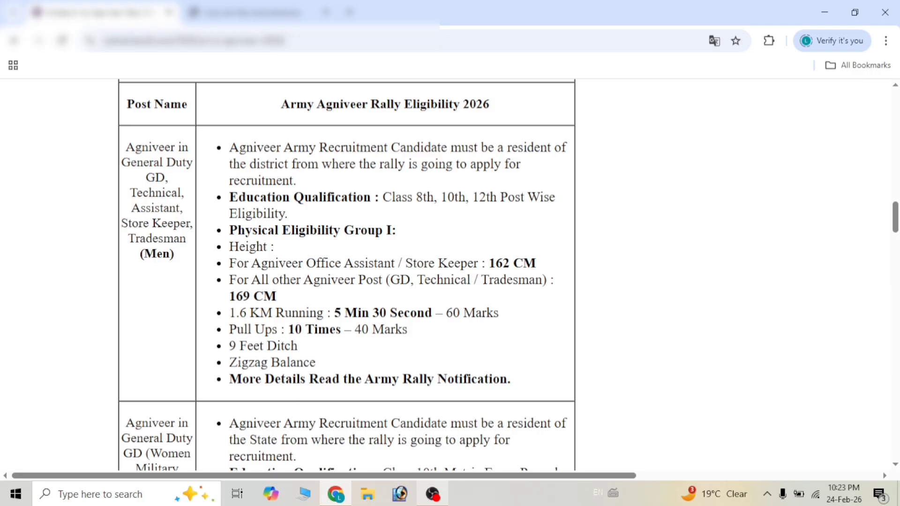
left_click_drag(441, 197, 489, 197)
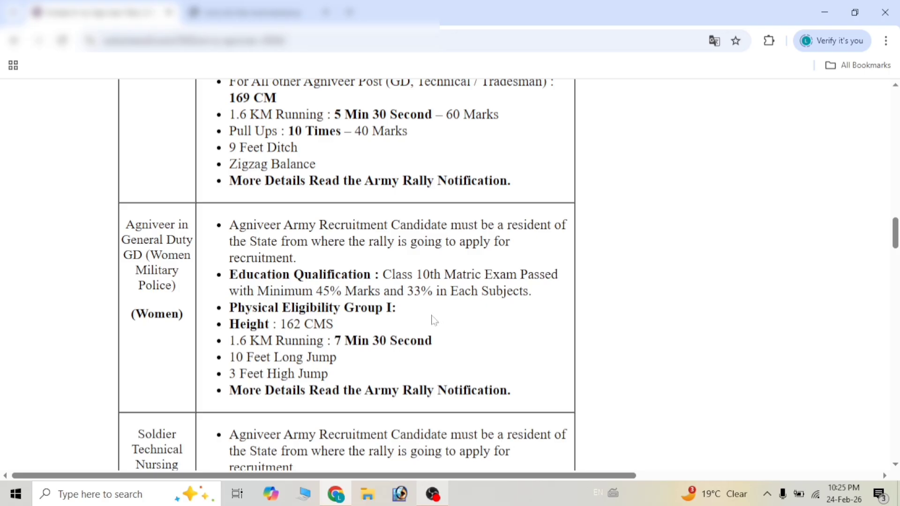
scroll(458, 319, "down", 5)
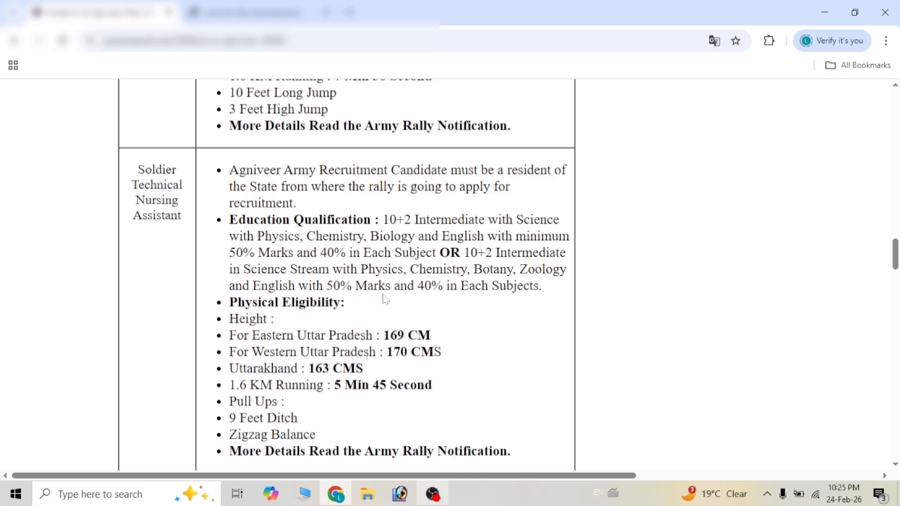
scroll(344, 321, "down", 7)
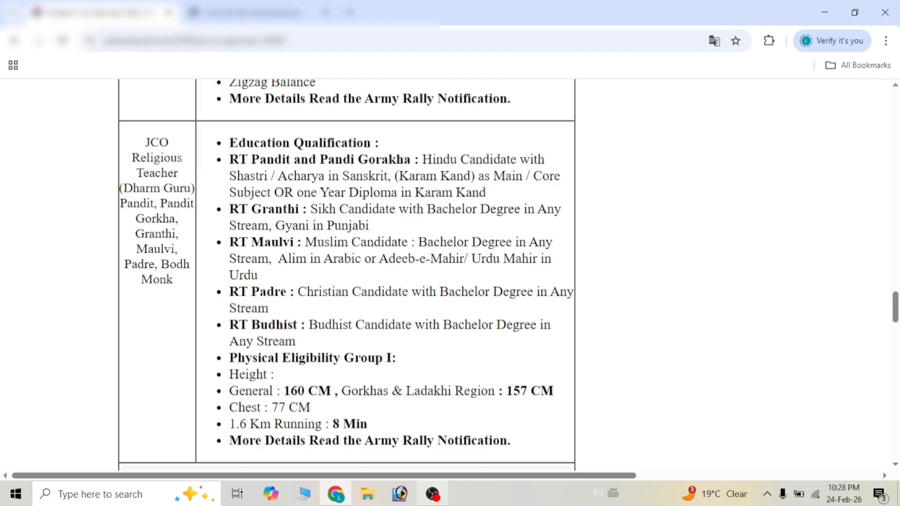
scroll(455, 286, "up", 5)
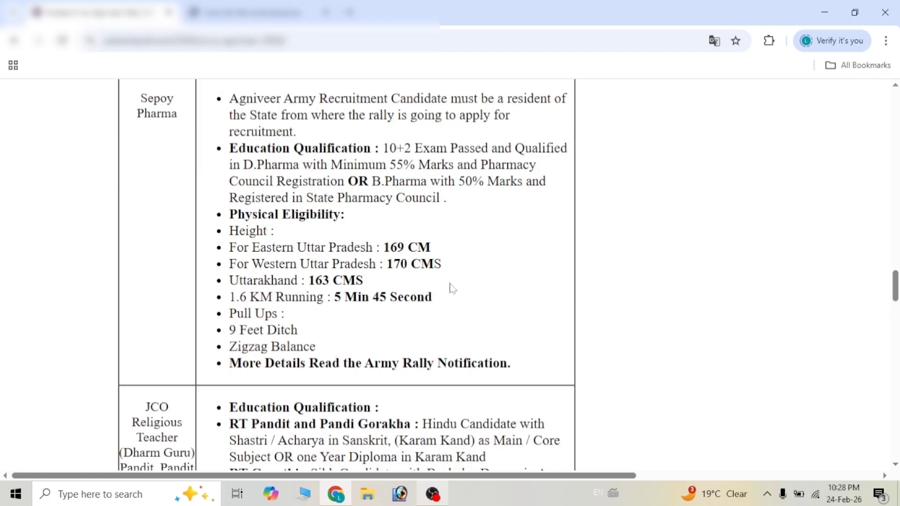
scroll(464, 305, "down", 15)
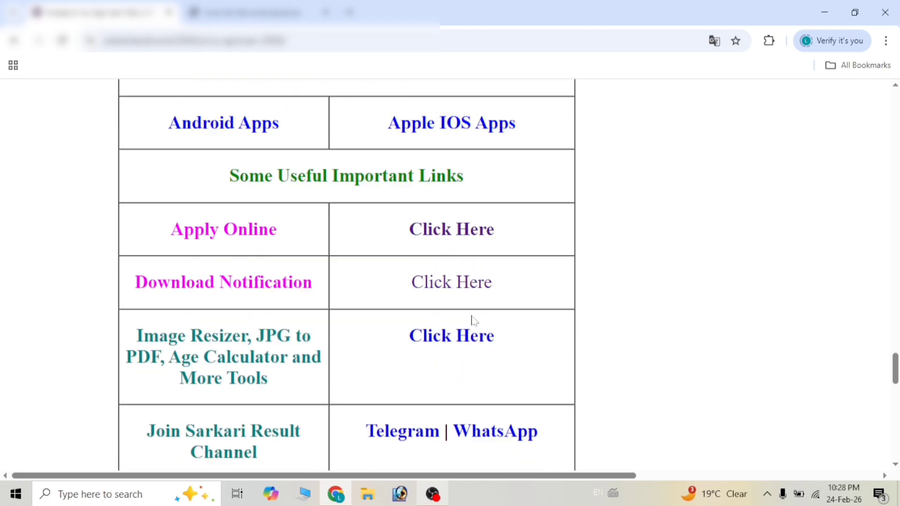
scroll(468, 329, "up", 2)
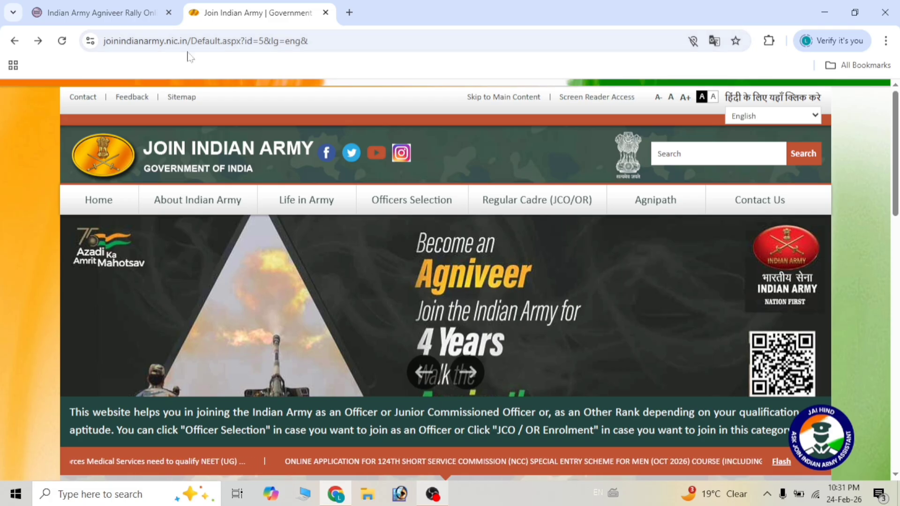
- Open Agnipath User Registration and continue past its instructions
mouse_move(503, 212)
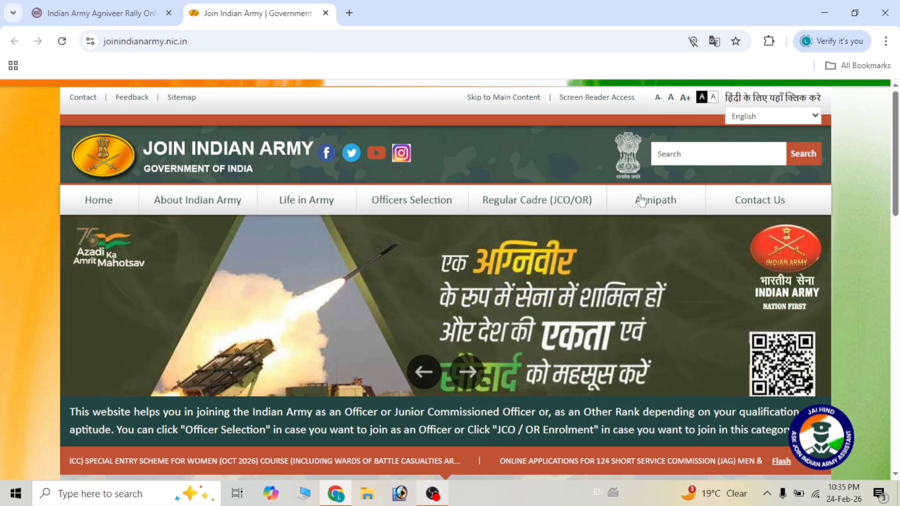
mouse_move(661, 206)
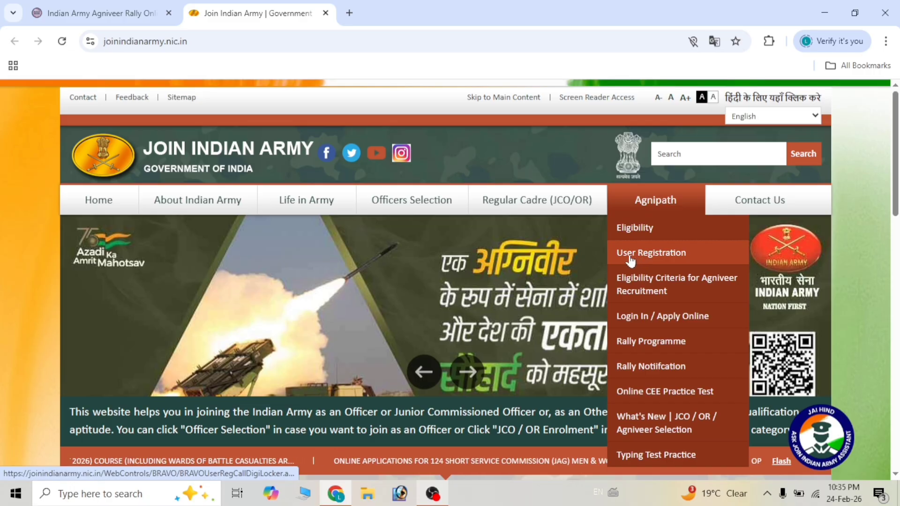
left_click(656, 256)
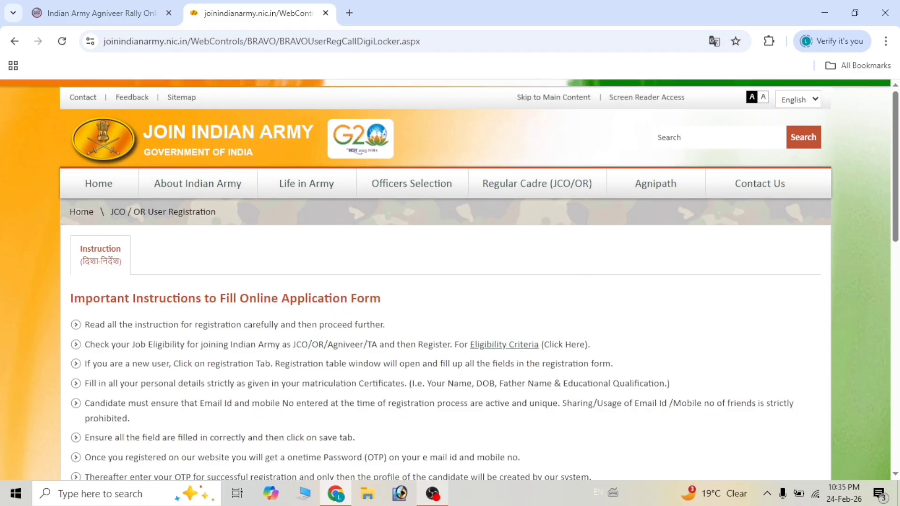
scroll(349, 300, "down", 10)
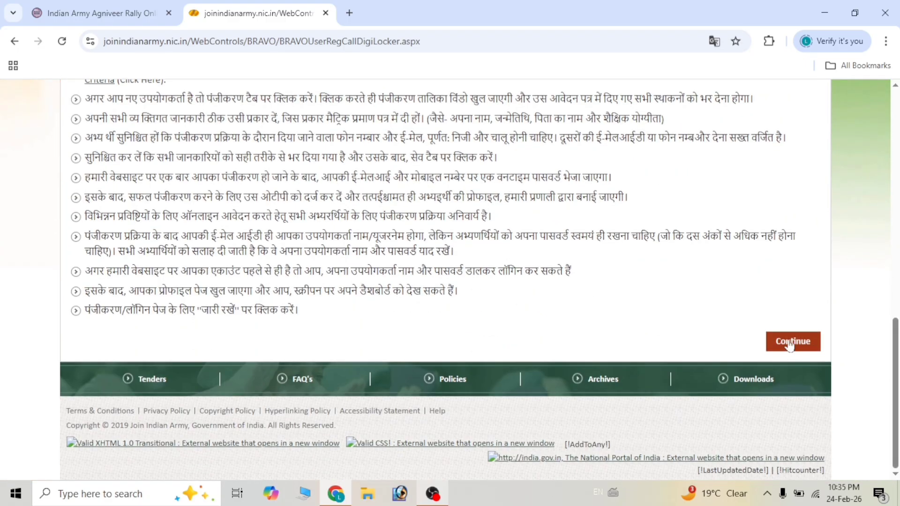
left_click(792, 343)
scroll(262, 307, "down", 1)
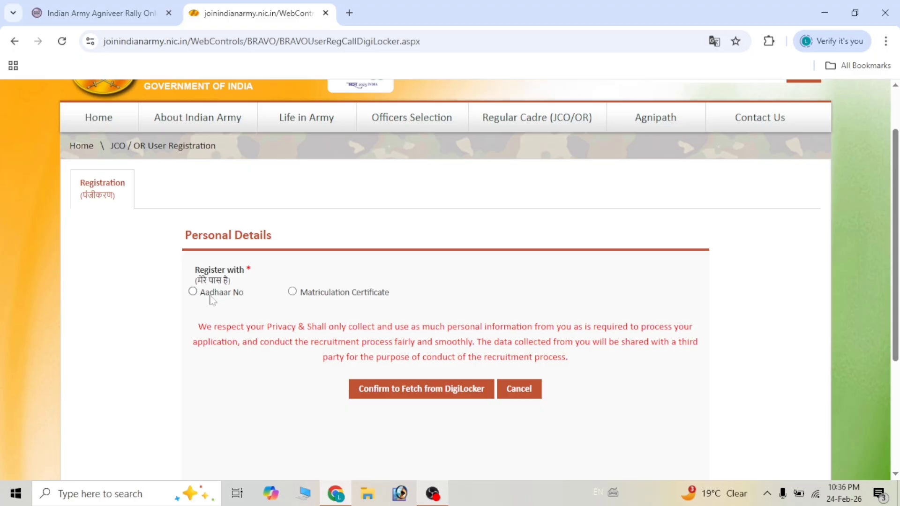
- Register with Aadhaar No, accept the name/birth-date warning, and fetch details from DigiLocker
left_click(211, 295)
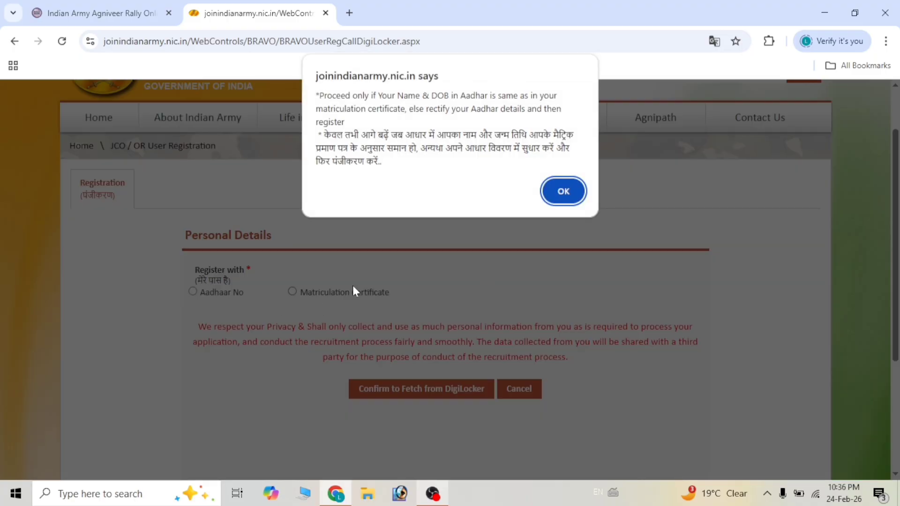
key("Return")
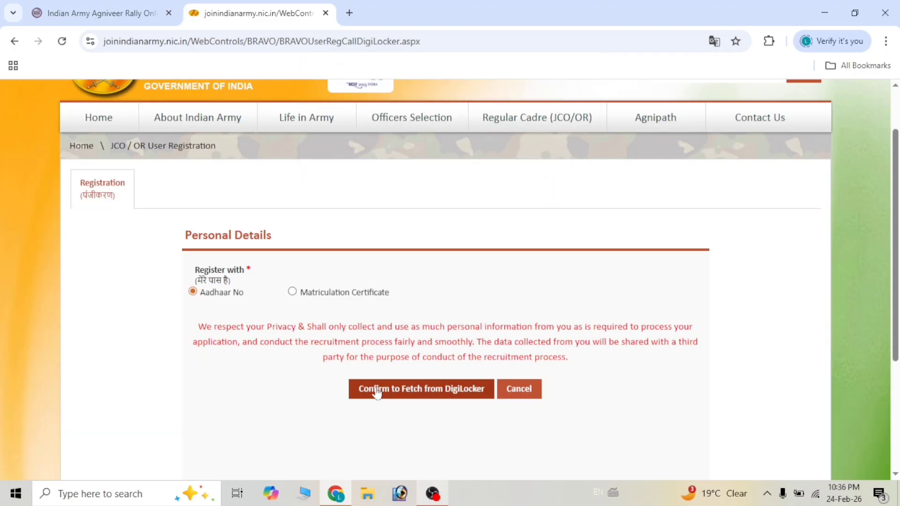
left_click(409, 395)
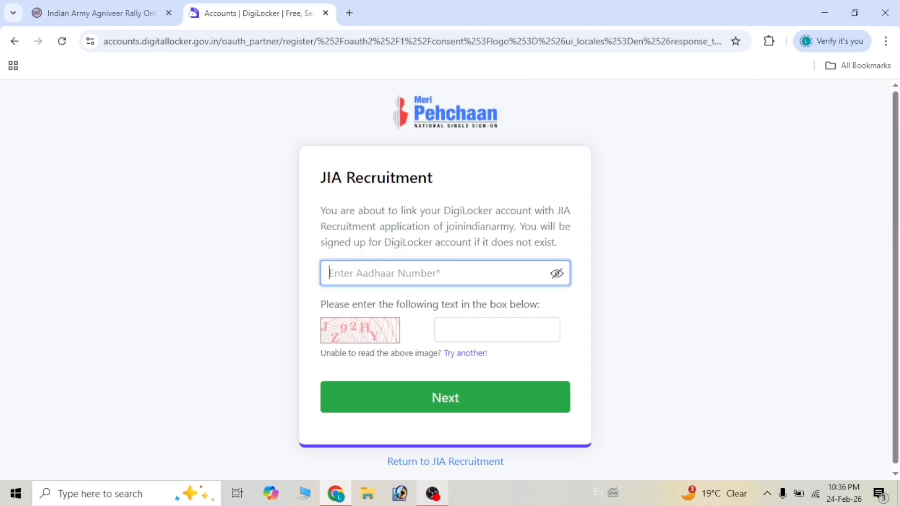
- Verify the Aadhaar number with the captcha and allow sharing the Aadhaar Card with JIA Recruitment
type("123456789")
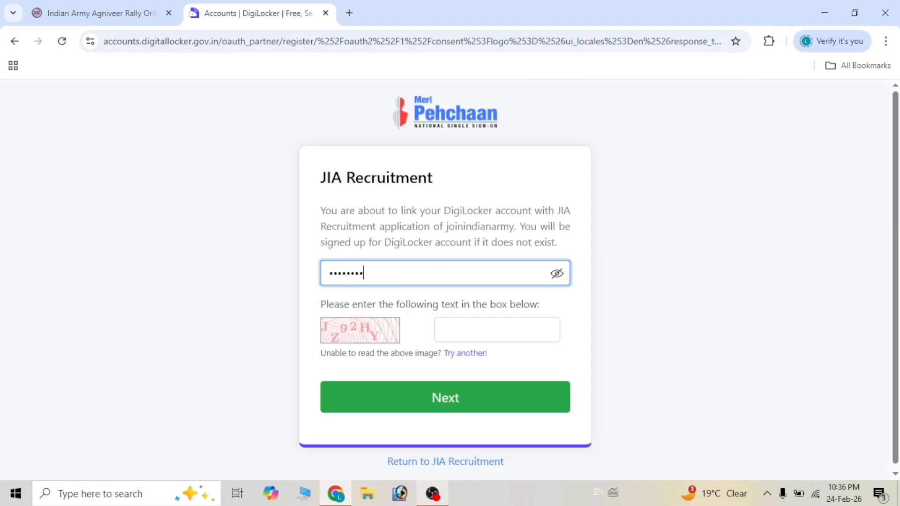
type("•••")
left_click(440, 326)
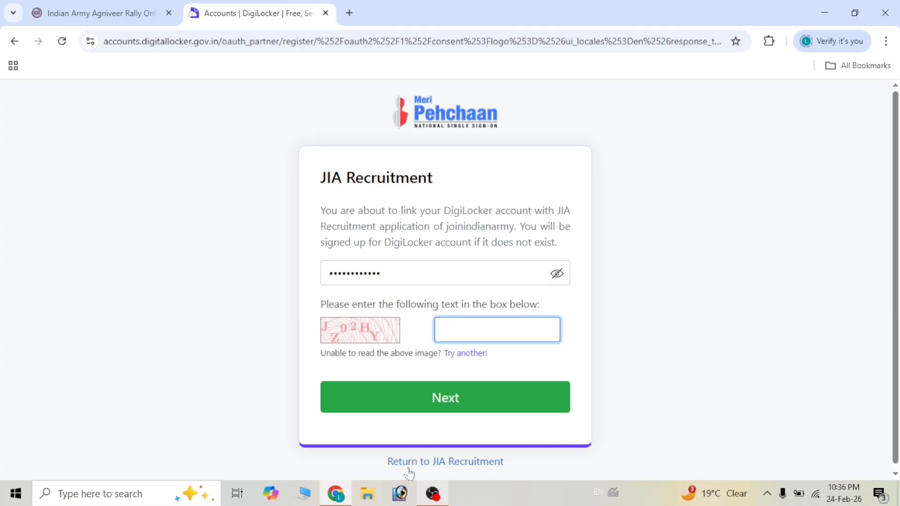
type("JZ92HY")
left_click(466, 399)
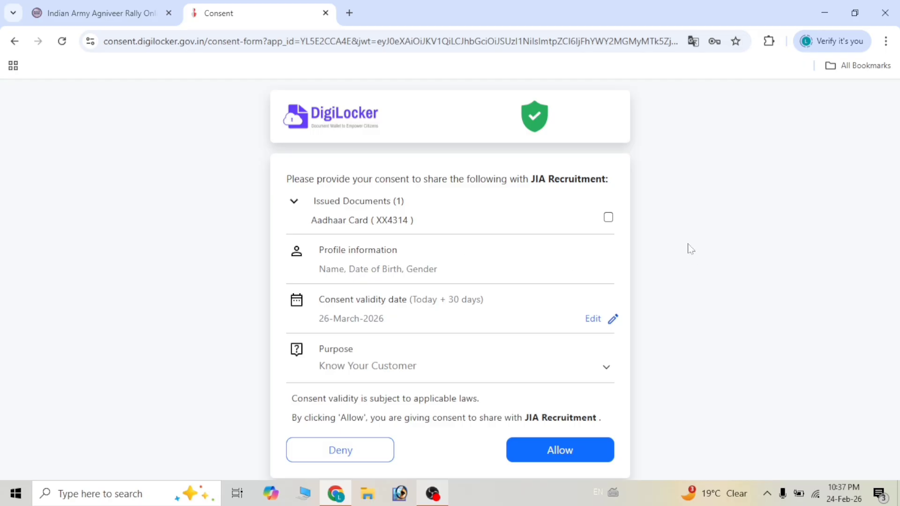
left_click(608, 220)
left_click(564, 451)
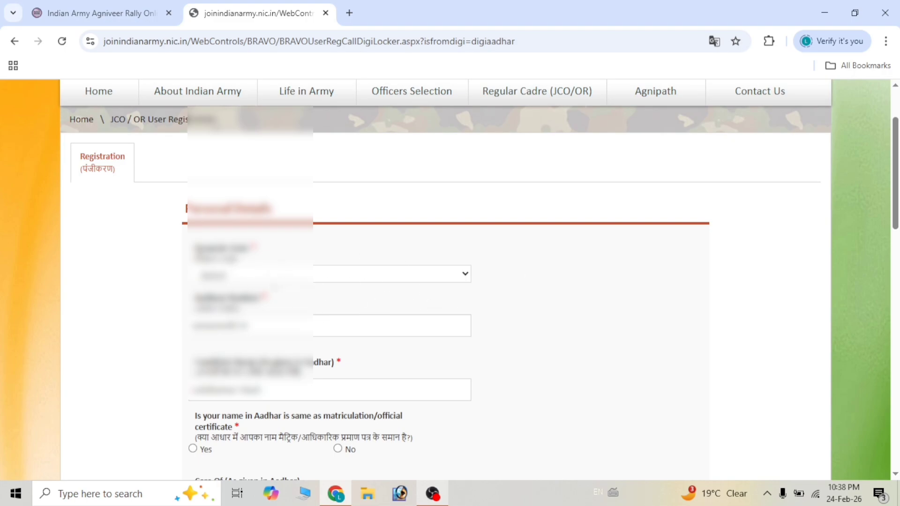
- Select the candidate's home state and confirm the Aadhaar name matches the certificate
left_click(273, 276)
scroll(272, 208, "down", 8)
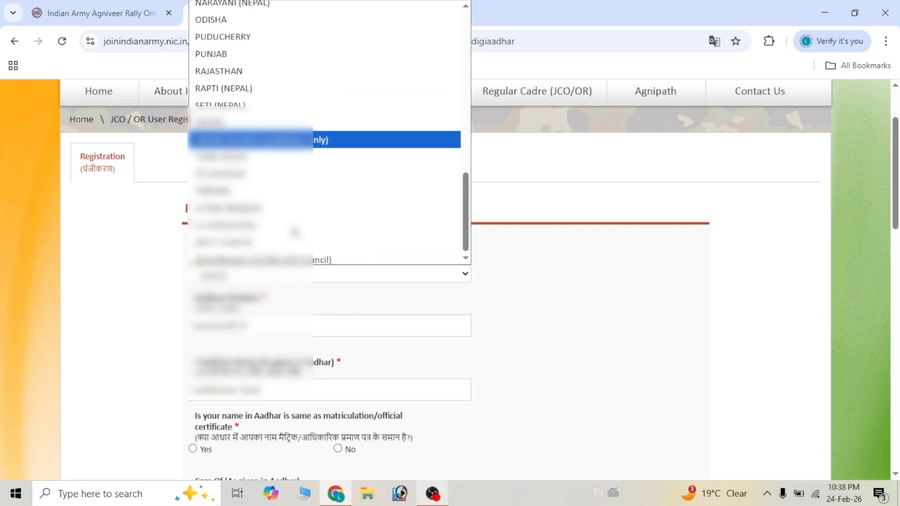
left_click(257, 210)
scroll(370, 318, "down", 1)
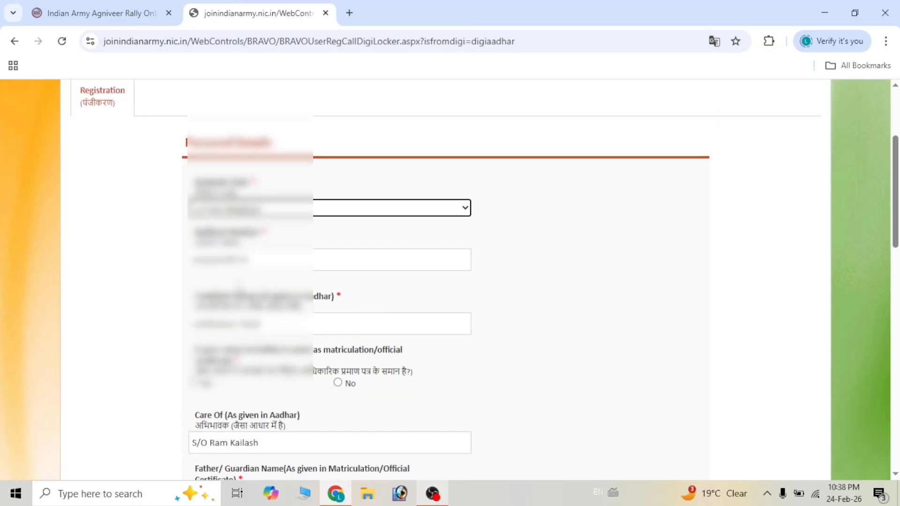
scroll(333, 314, "down", 2)
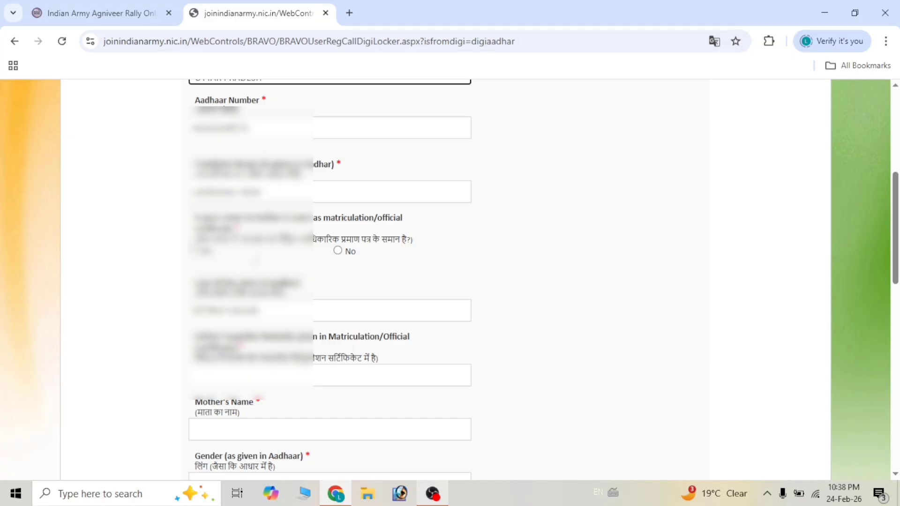
left_click(193, 251)
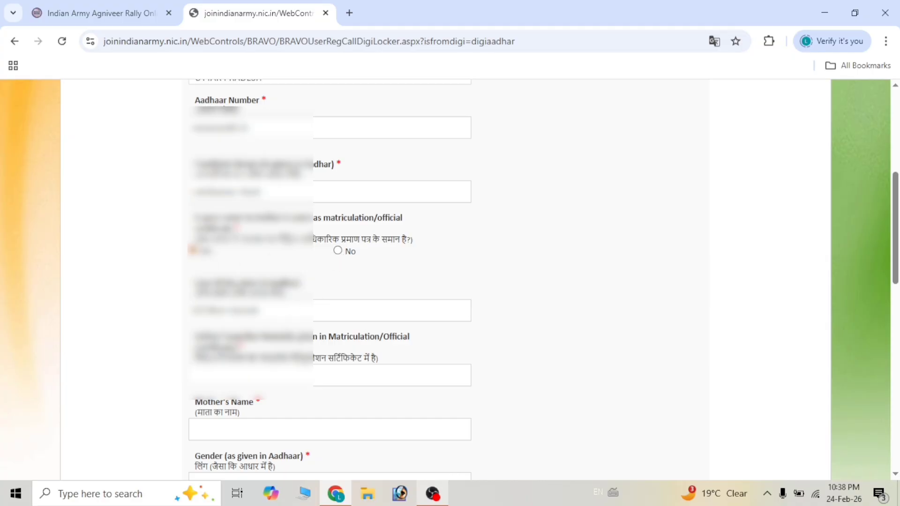
scroll(186, 319, "down", 2)
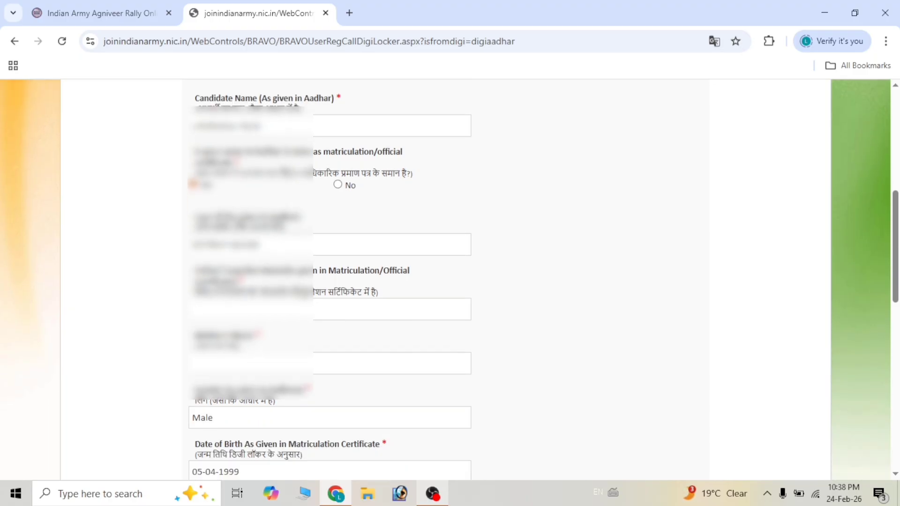
- Go through the father's and mother's name fields from the matriculation certificate
left_click(300, 309)
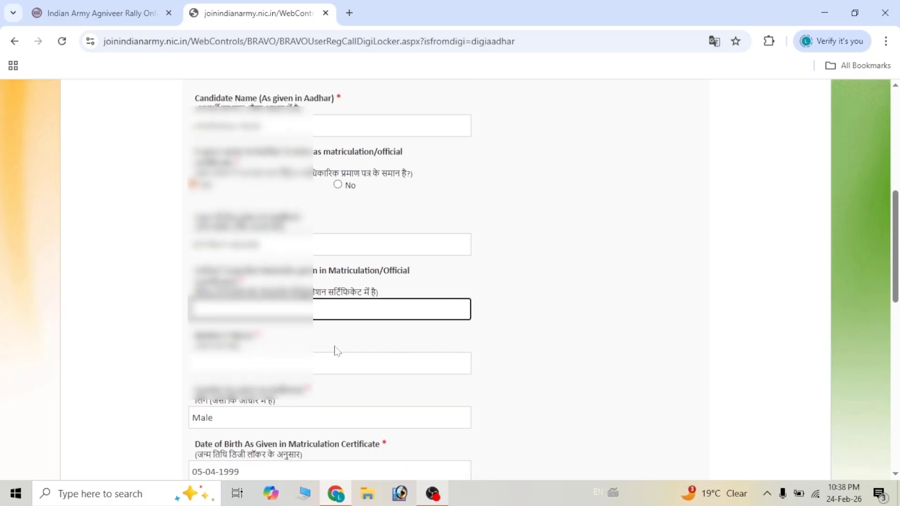
scroll(445, 281, "down", 2)
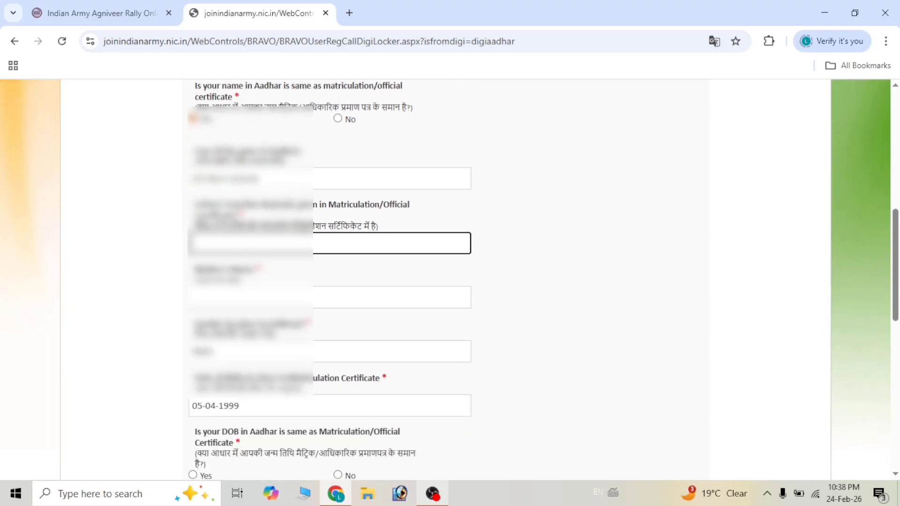
left_click(281, 297)
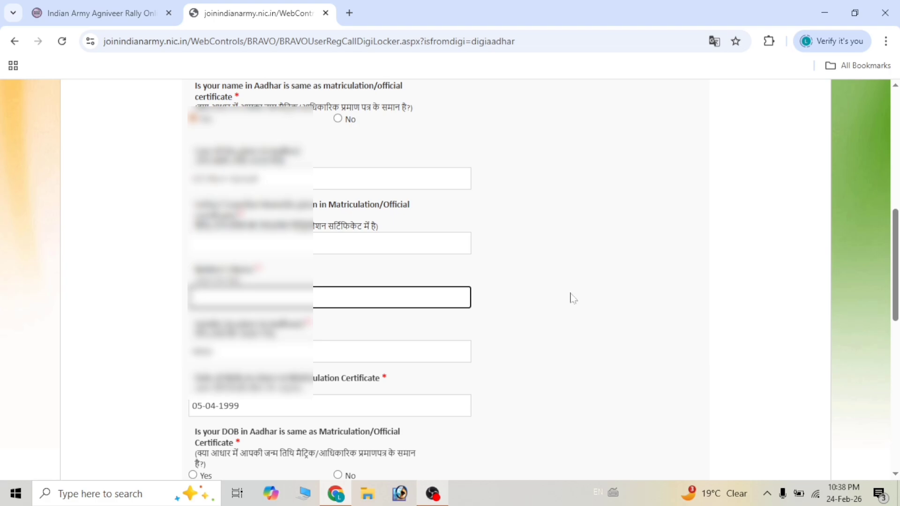
left_click(521, 285)
scroll(521, 285, "down", 2)
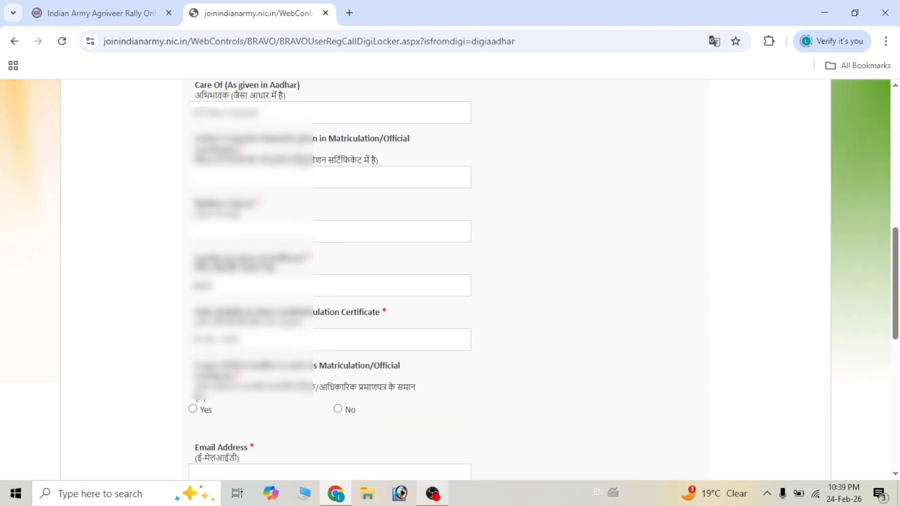
scroll(411, 307, "down", 4)
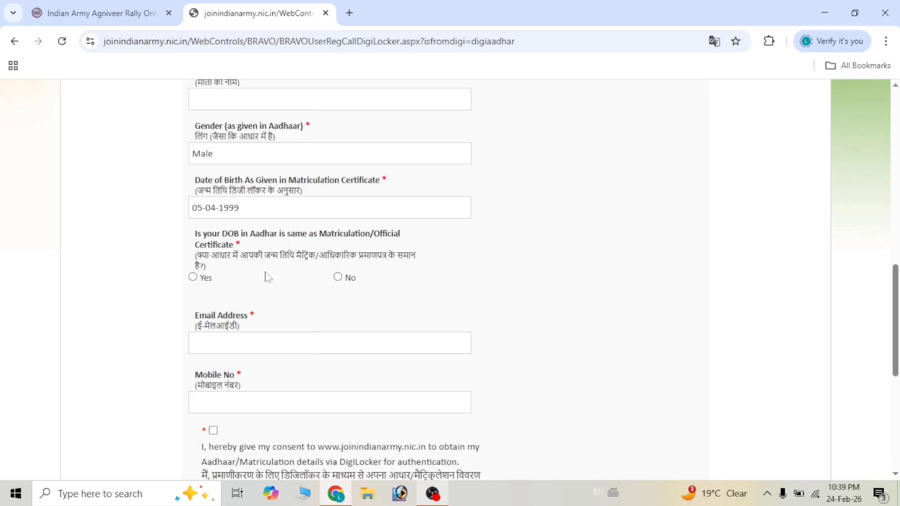
- Answer Yes that the Aadhaar birth date matches matriculation, then visit the email and mobile fields
left_click(193, 276)
scroll(283, 313, "down", 1)
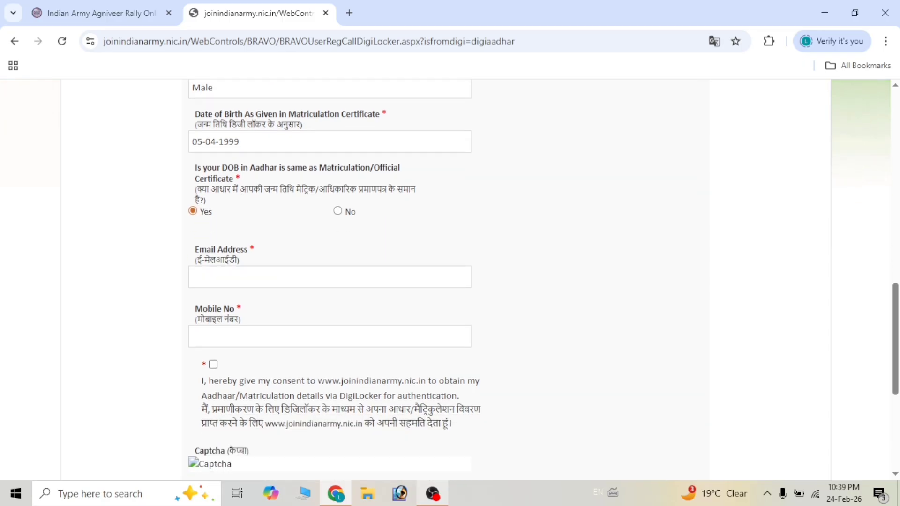
left_click(241, 284)
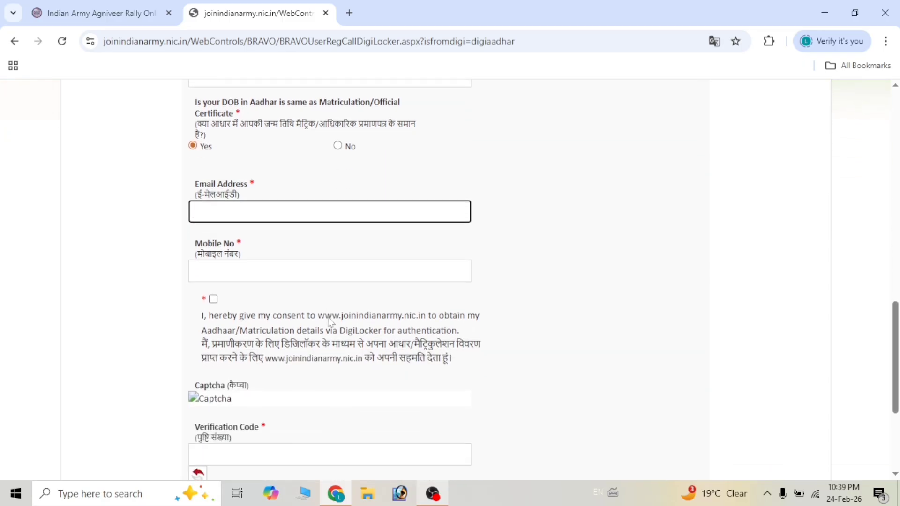
scroll(331, 322, "down", 1)
key("Tab")
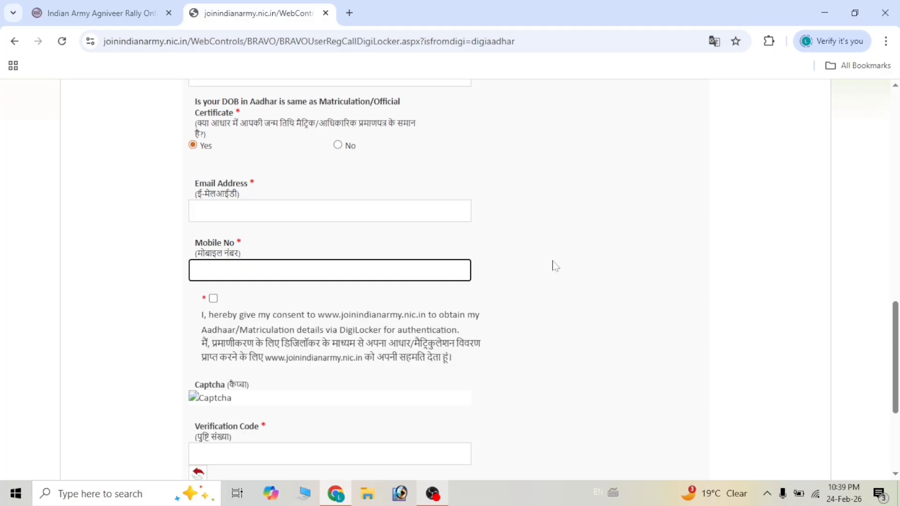
left_click(560, 261)
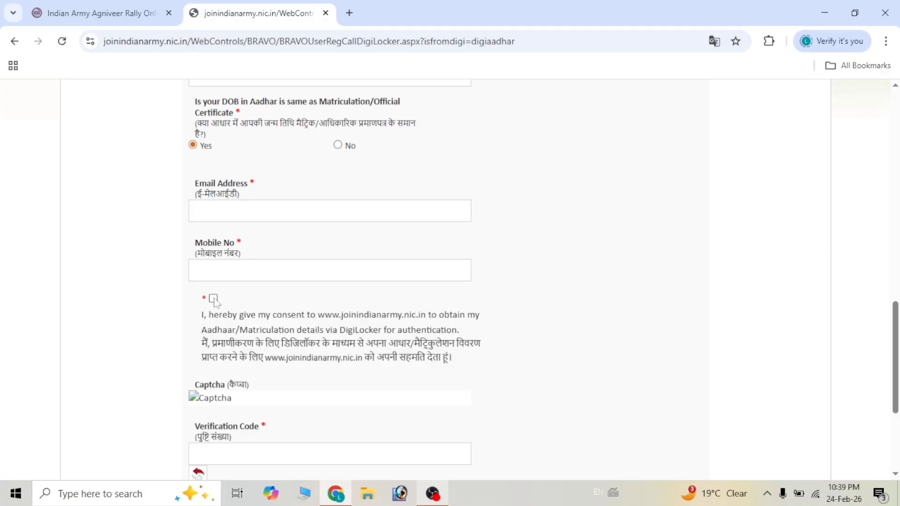
scroll(536, 379, "down", 2)
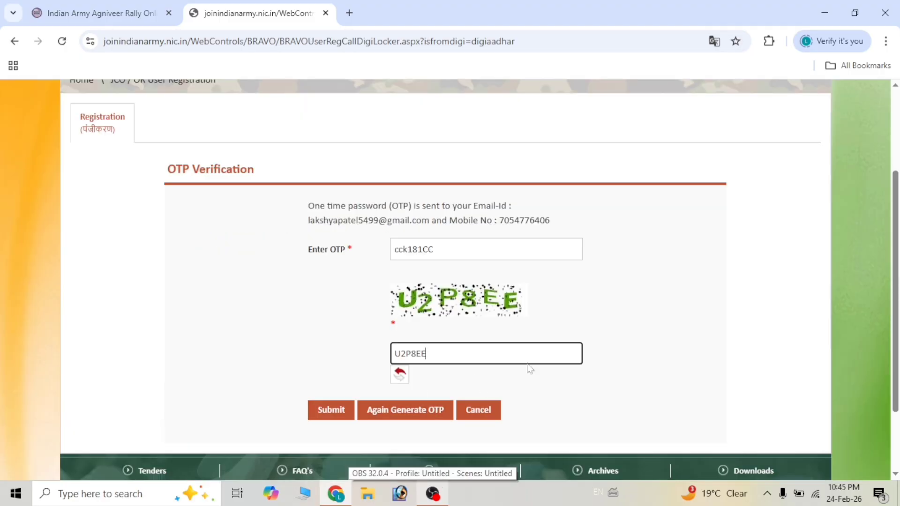
- Submit the OTP, then set domicile district PRAYAGRAJ and tehsil Meja
left_click(327, 411)
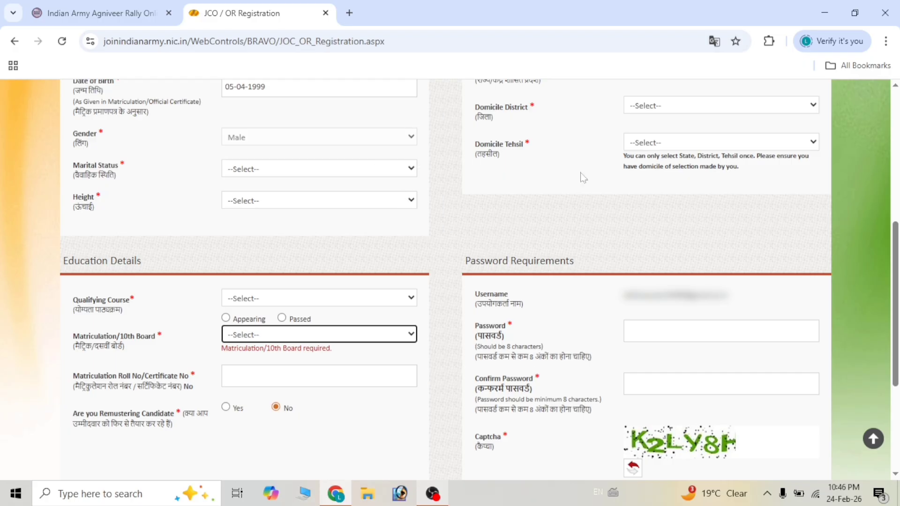
left_click(662, 105)
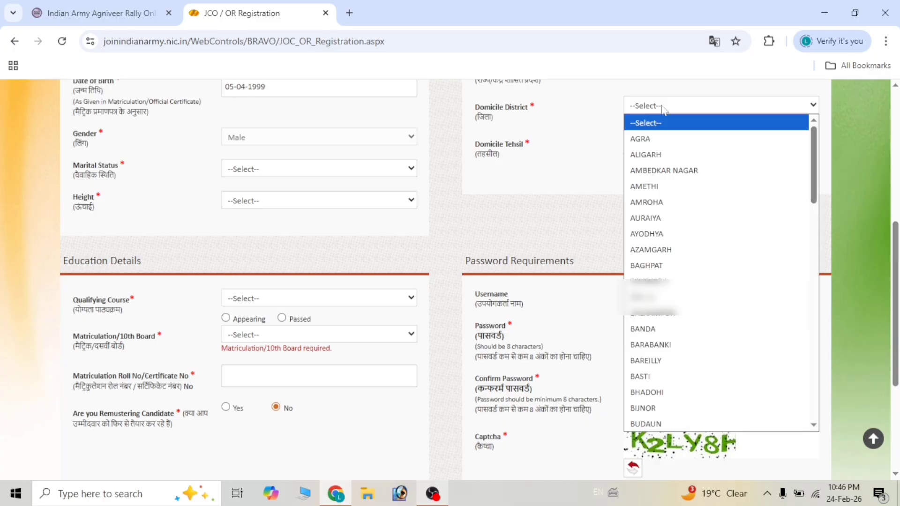
type("pray")
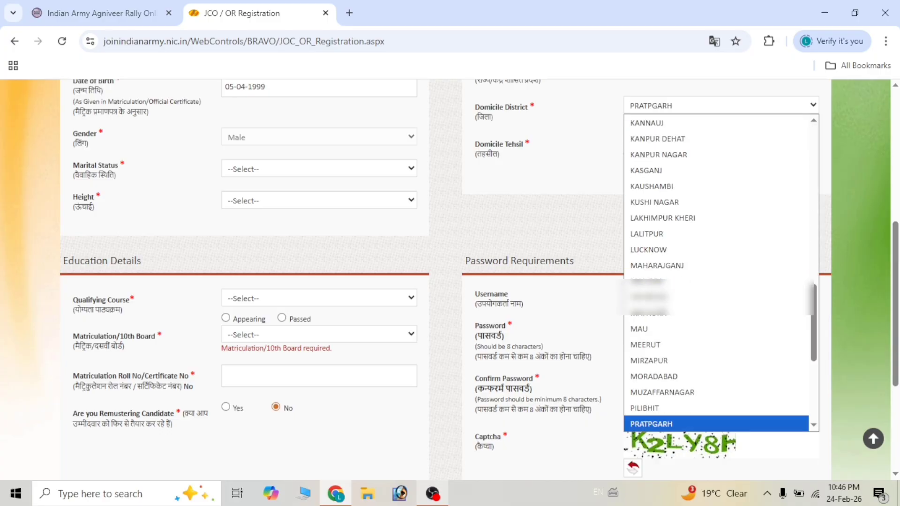
key("Return")
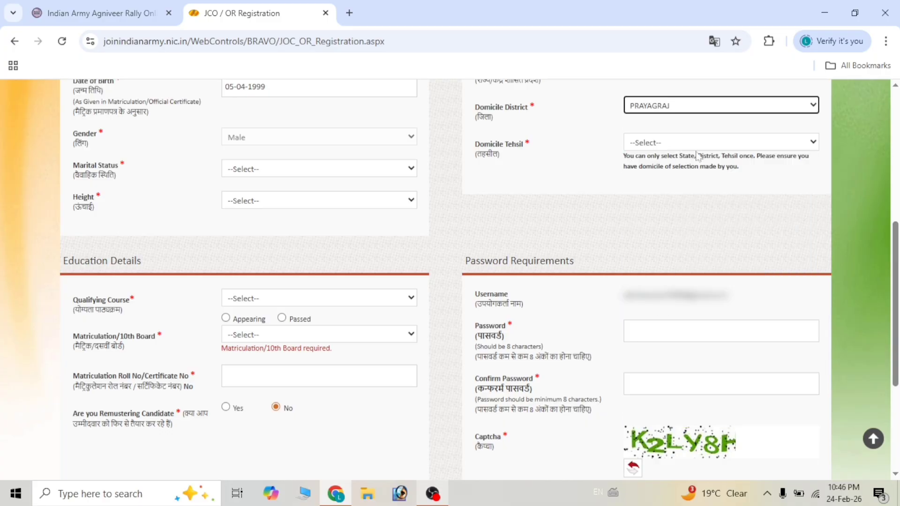
left_click(661, 146)
left_click(658, 255)
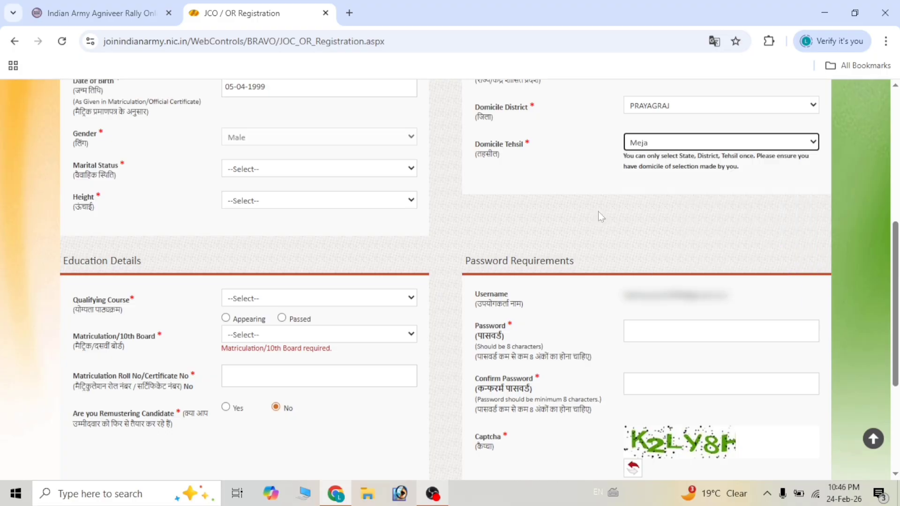
left_click(102, 158)
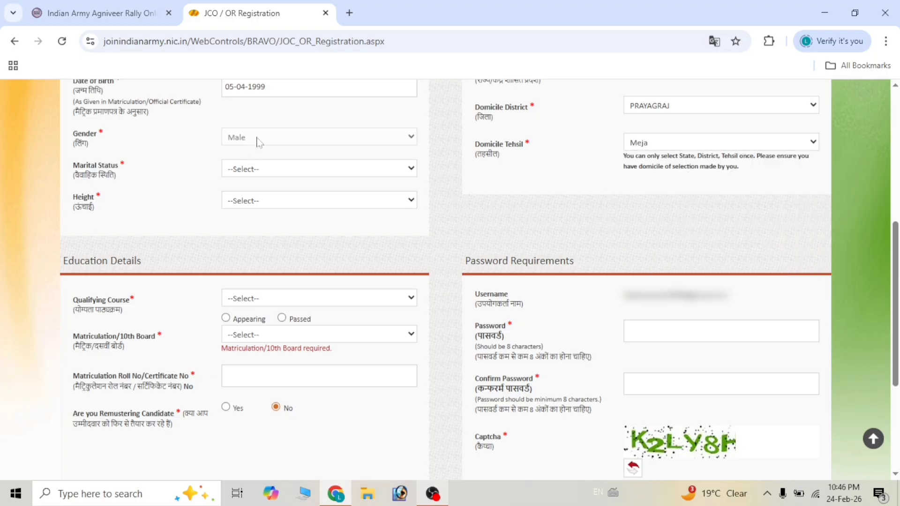
- Set marital status to Unmarried and height to 169
left_click(250, 171)
left_click(270, 234)
left_click(280, 205)
scroll(261, 381, "down", 3)
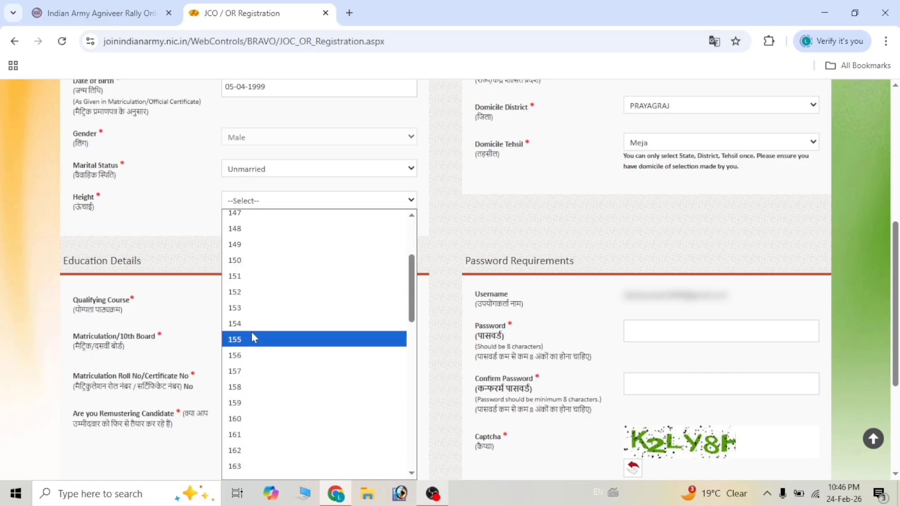
scroll(261, 424, "down", 5)
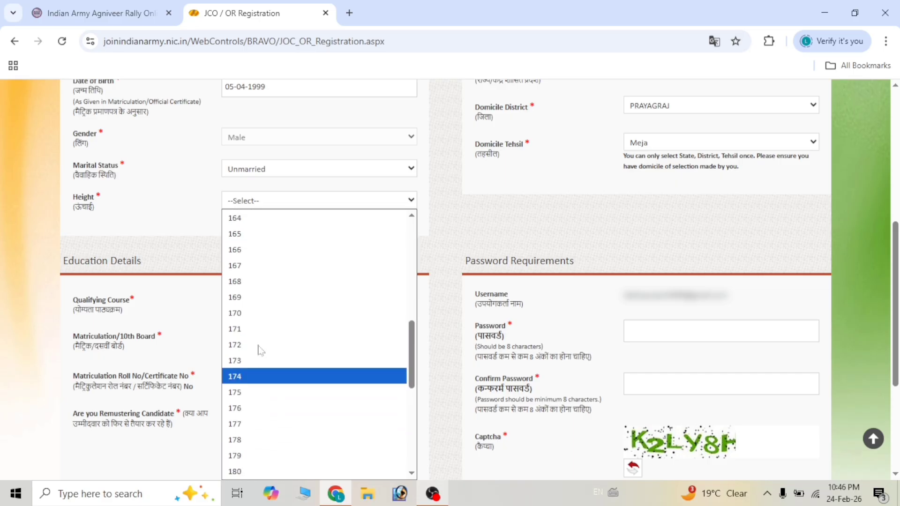
left_click(243, 302)
scroll(217, 208, "down", 1)
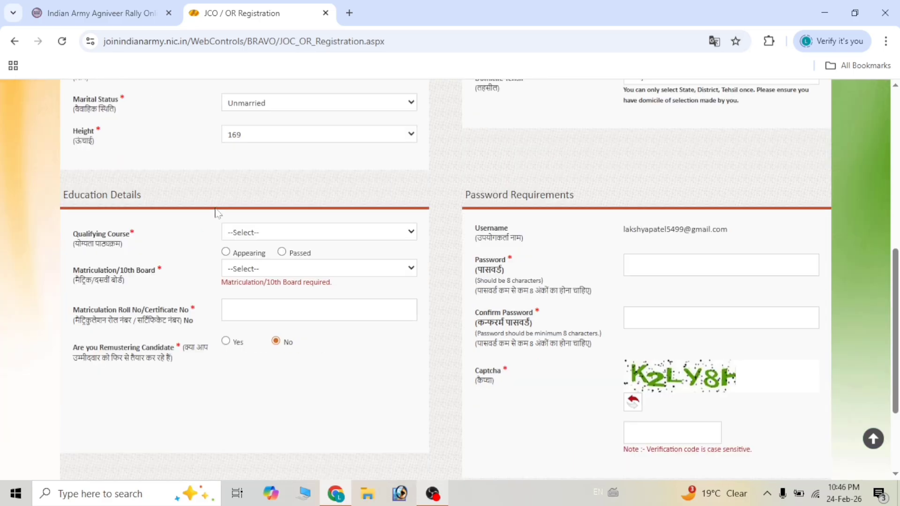
- Set qualifying course 12th, Passed, matriculation board STATE BOARD of UTTAR PRADESH
left_click(261, 234)
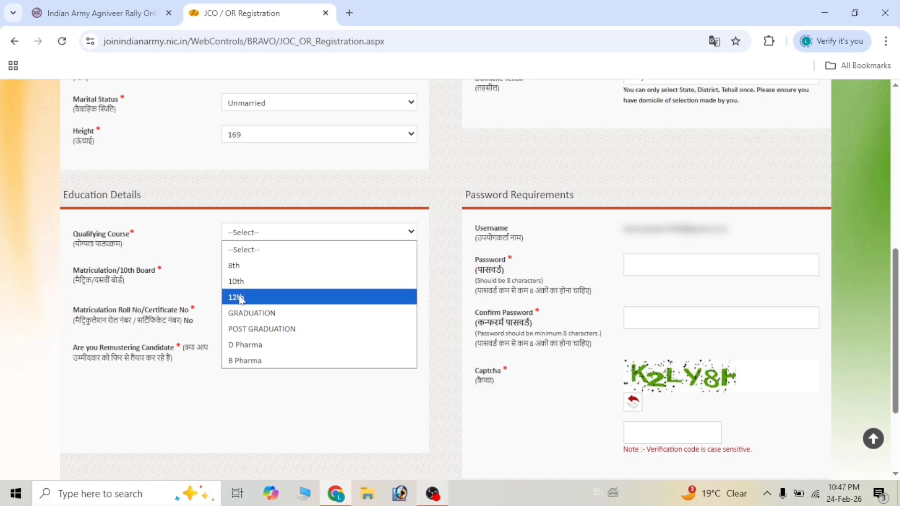
left_click(250, 296)
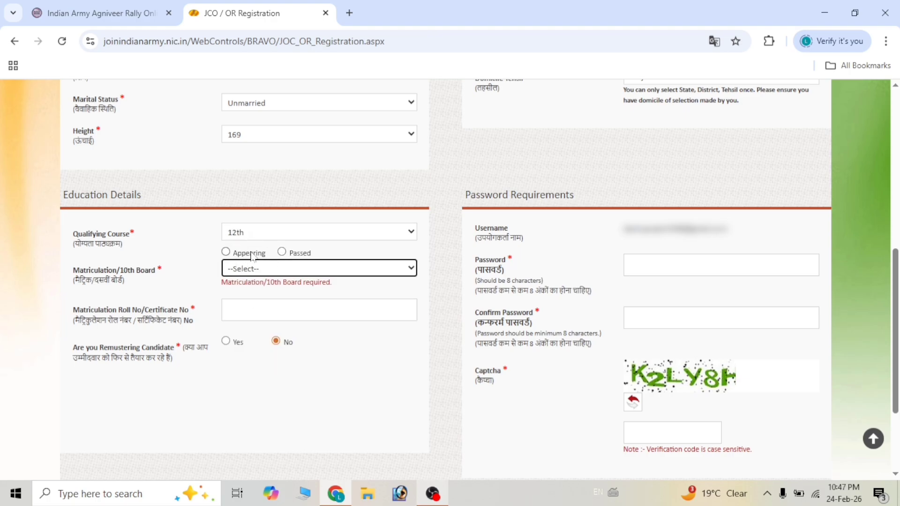
left_click(282, 252)
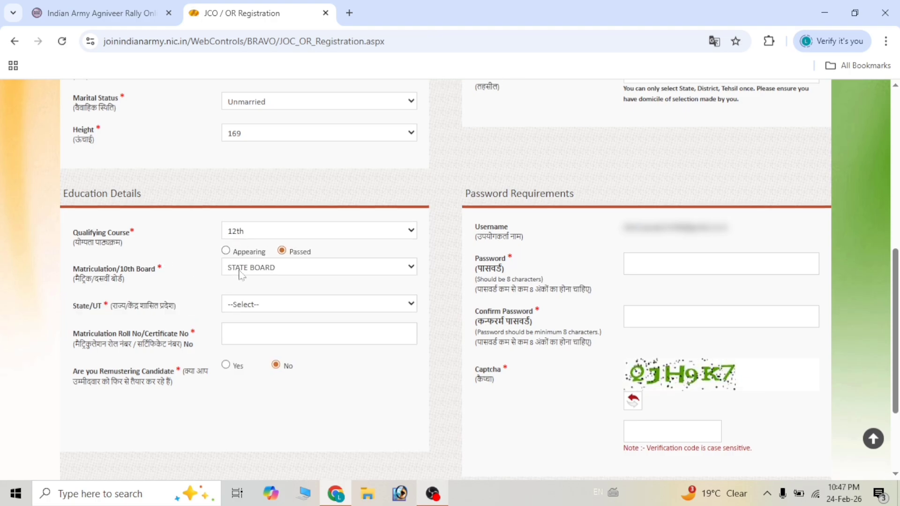
left_click(239, 272)
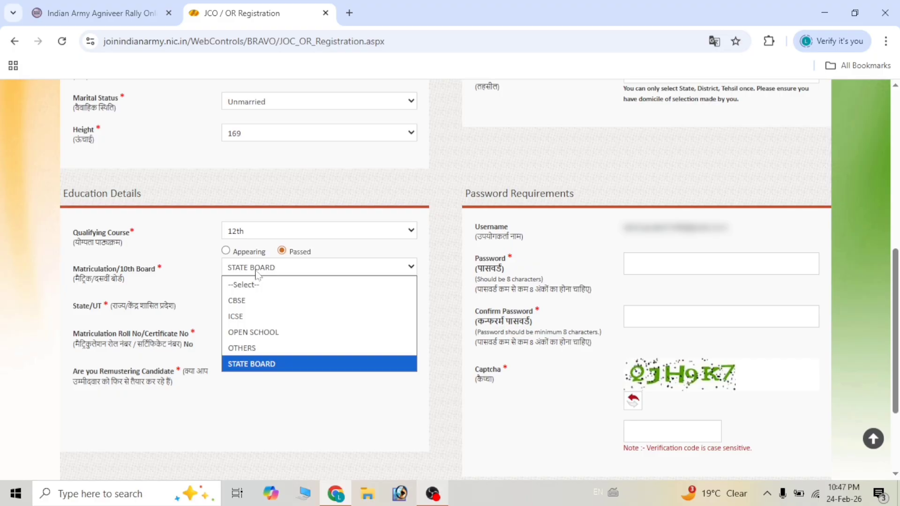
left_click(272, 364)
left_click(263, 305)
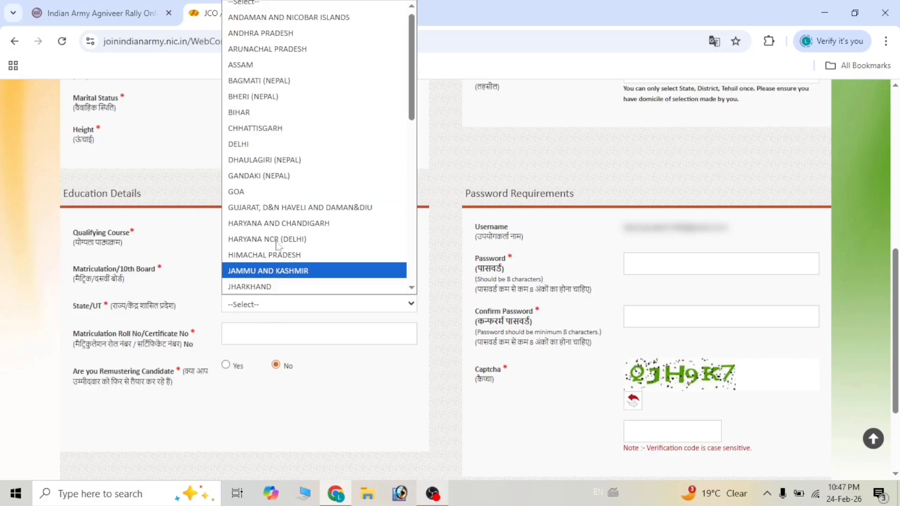
scroll(295, 229, "down", 7)
left_click(287, 239)
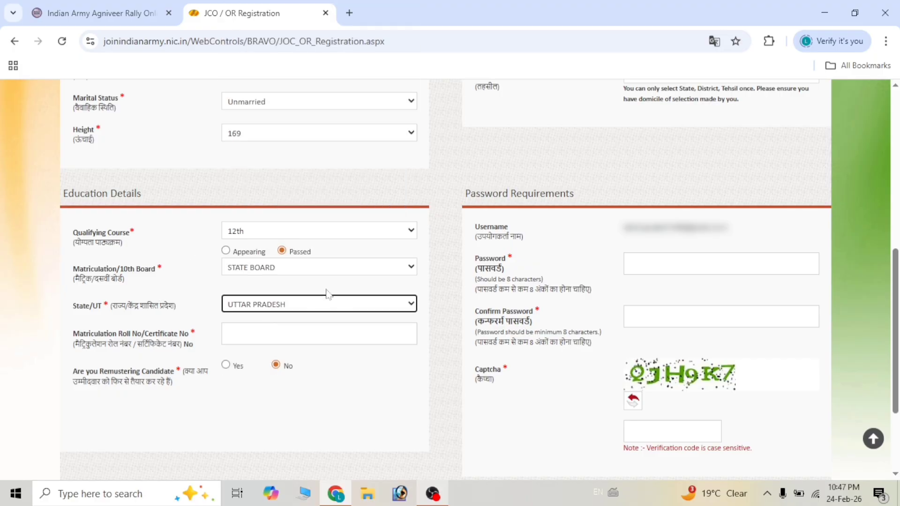
- Enter the matriculation roll number, then fill in the account password, its confirmation and captcha
left_click(253, 334)
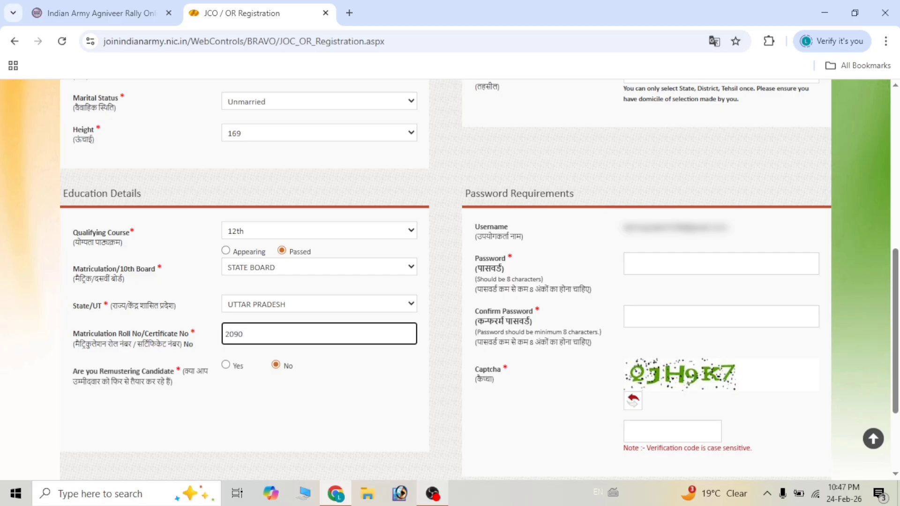
key("Tab")
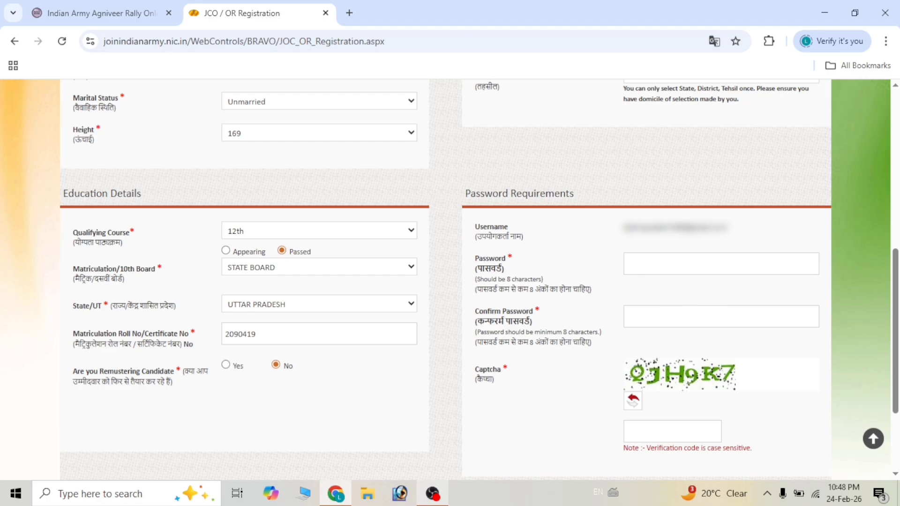
left_click(627, 263)
left_click(563, 248)
left_click(646, 316)
scroll(647, 337, "down", 3)
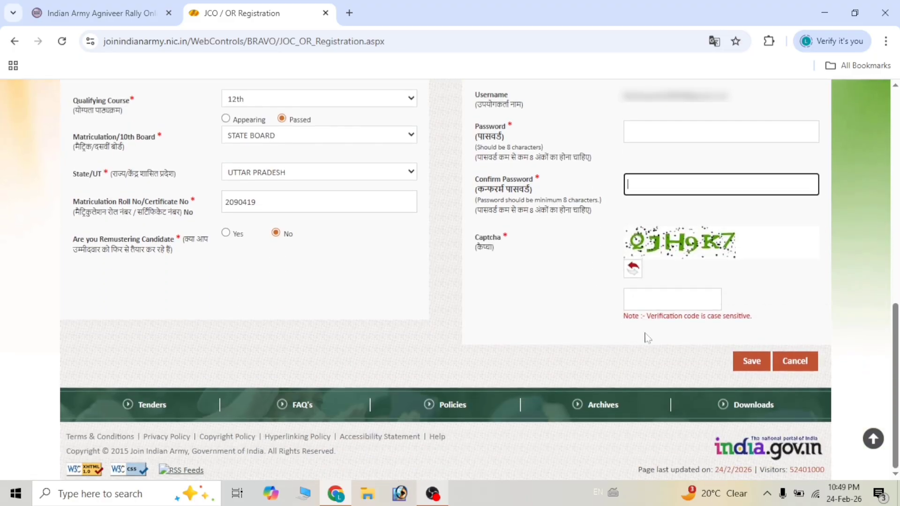
left_click(653, 299)
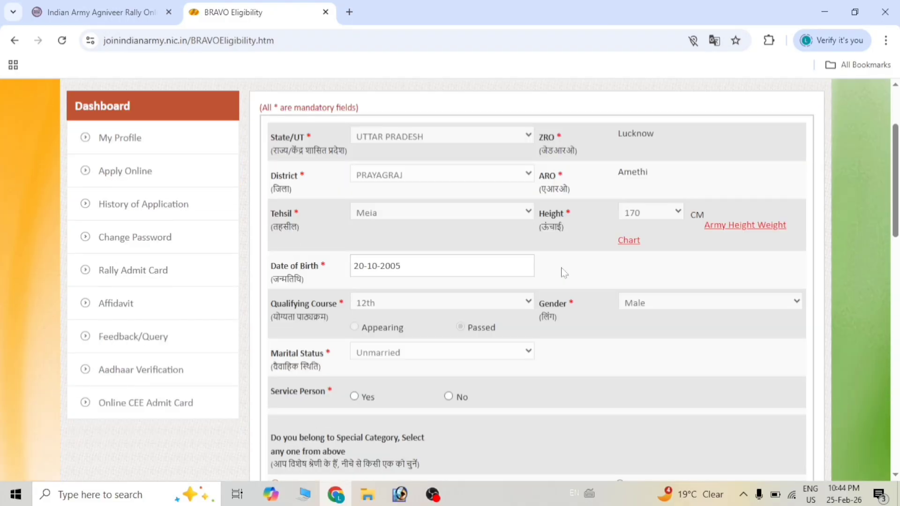
scroll(565, 272, "down", 2)
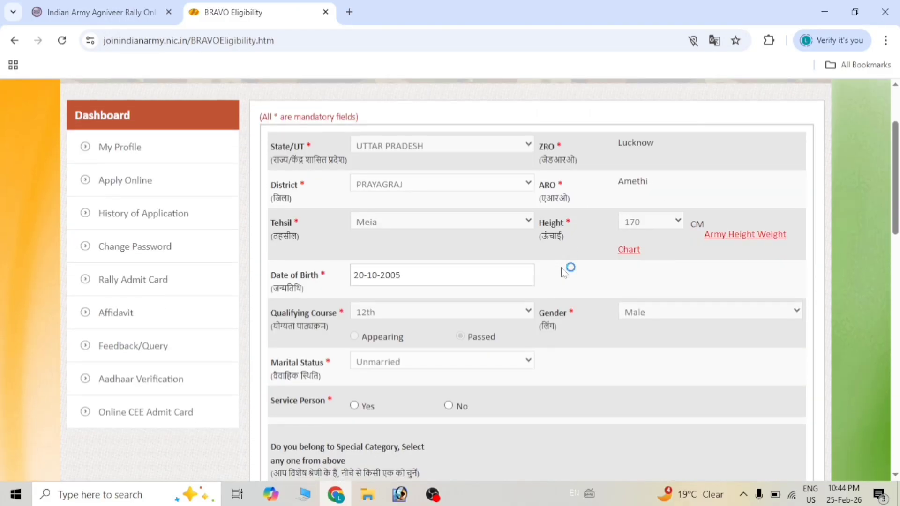
scroll(564, 271, "down", 2)
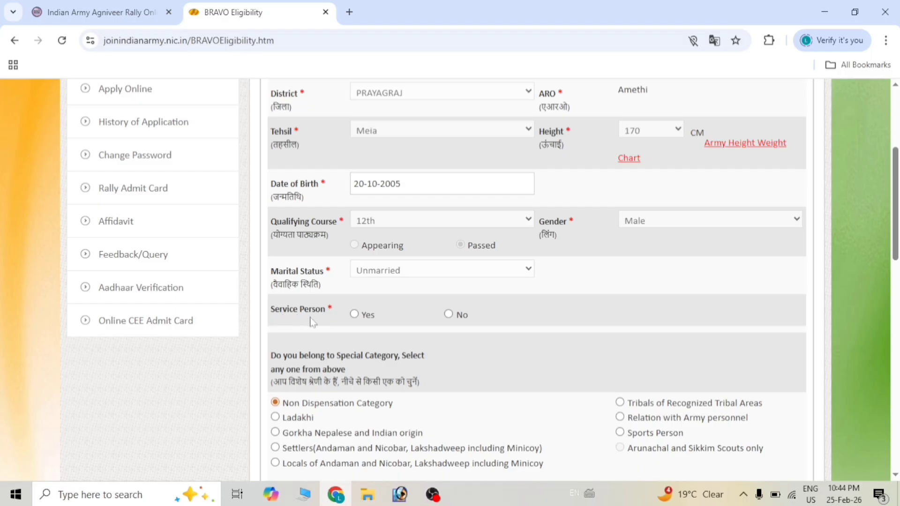
left_click(448, 314)
scroll(453, 318, "down", 3)
scroll(451, 318, "down", 8)
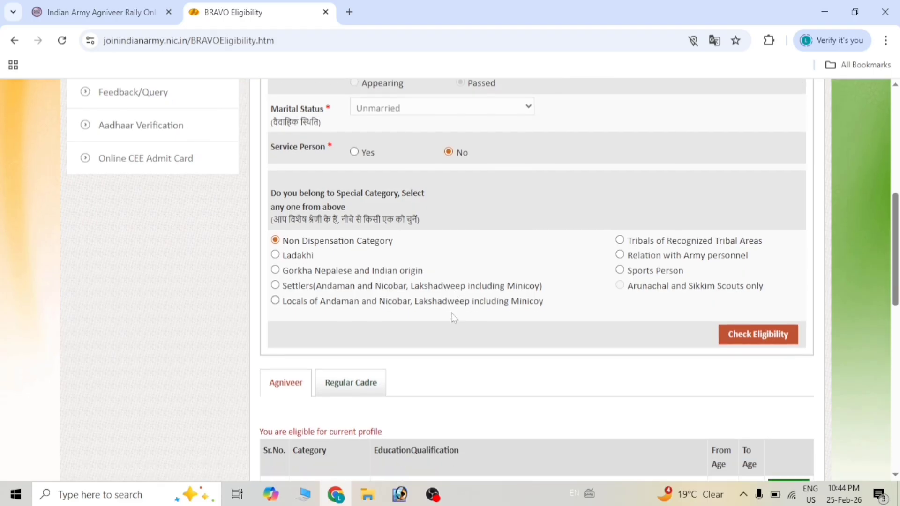
scroll(428, 351, "down", 2)
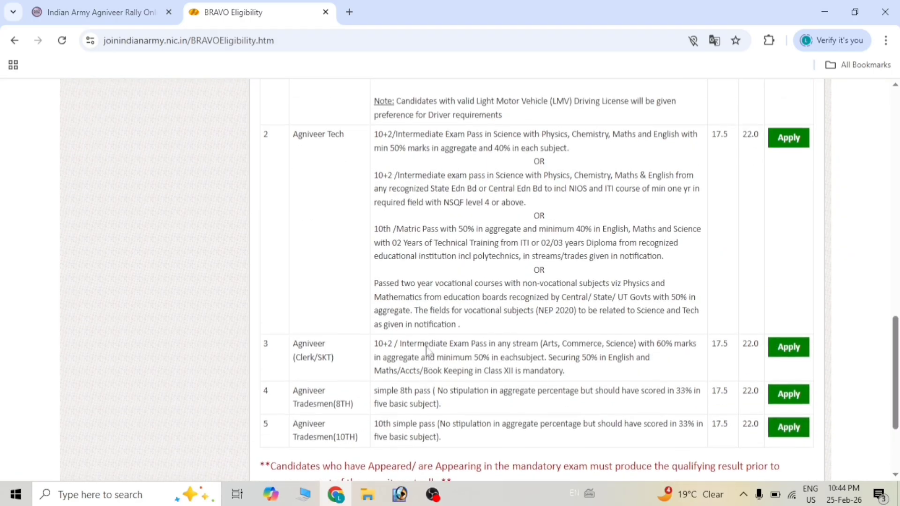
scroll(427, 351, "up", 3)
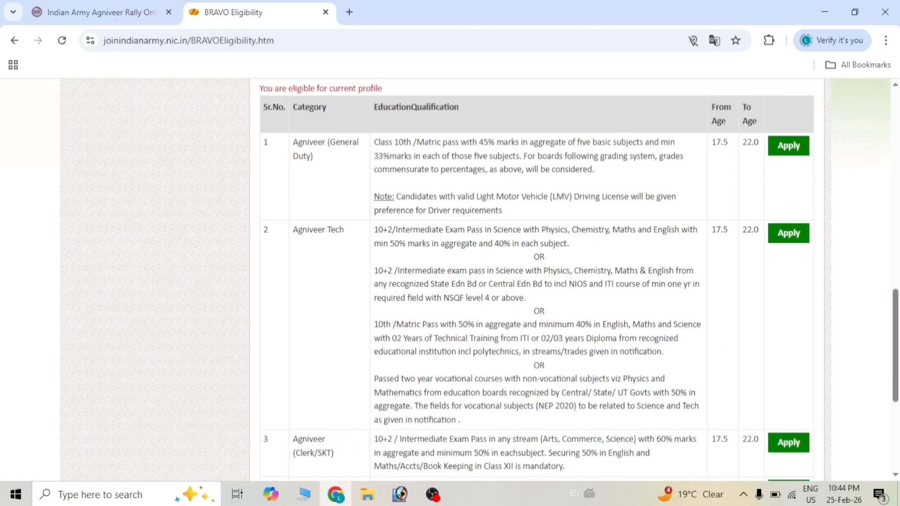
scroll(536, 279, "down", 1)
scroll(536, 279, "up", 1)
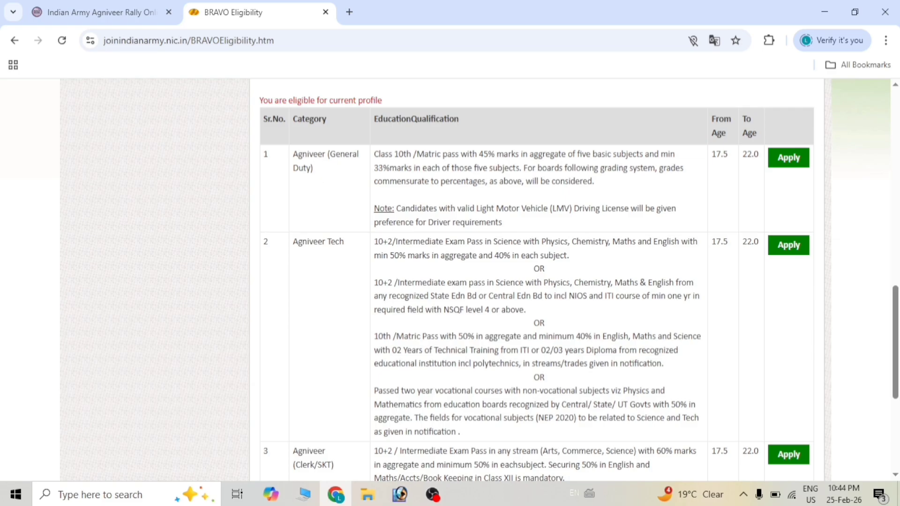
scroll(358, 251, "down", 2)
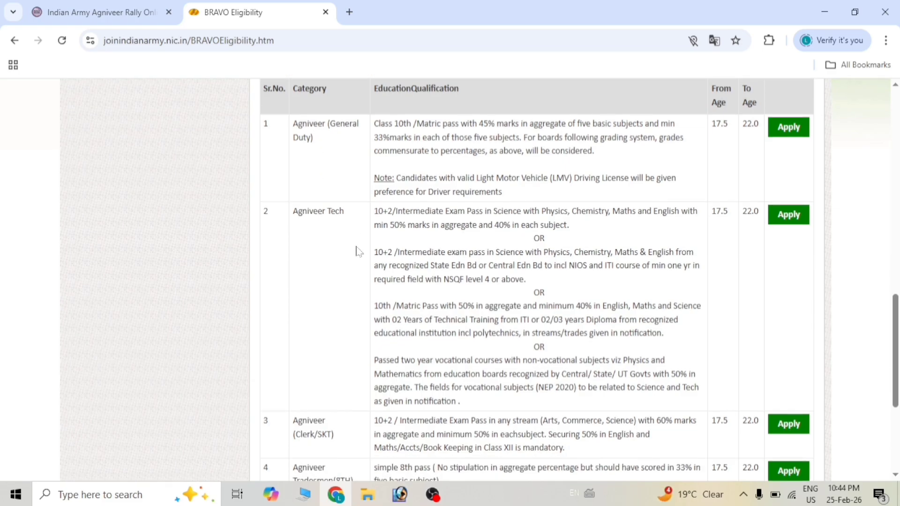
scroll(344, 384, "up", 2)
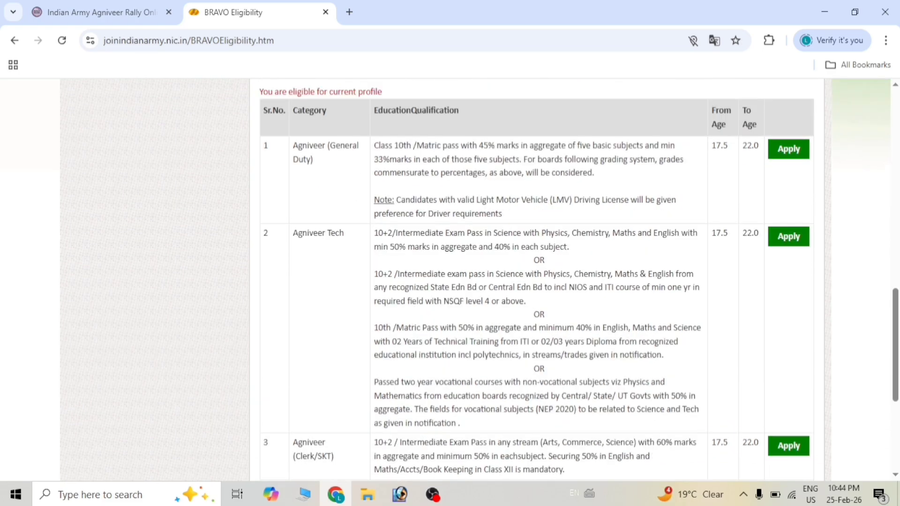
scroll(536, 280, "down", 1)
scroll(536, 280, "up", 3)
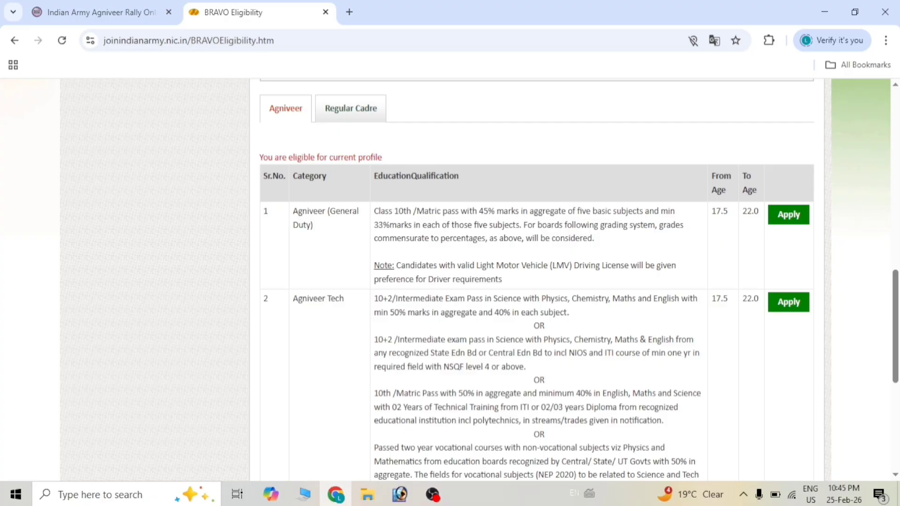
scroll(578, 280, "down", 1)
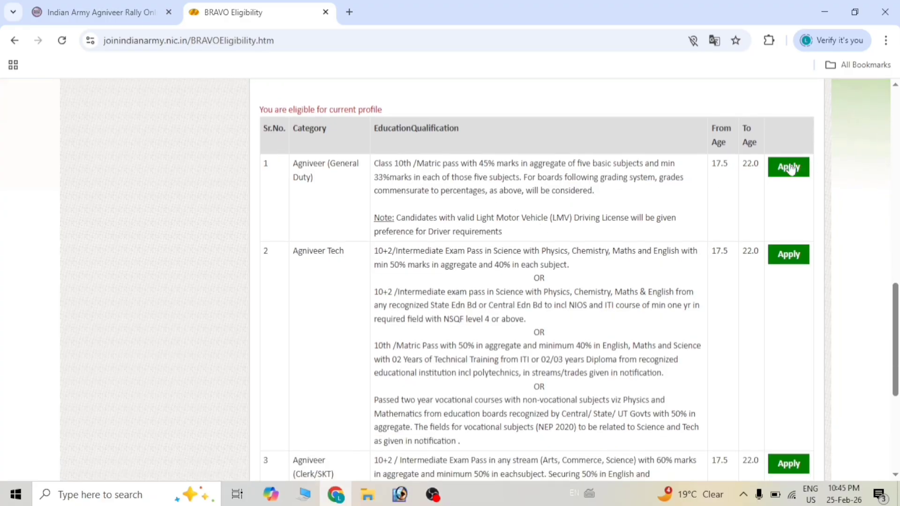
scroll(341, 200, "up", 1)
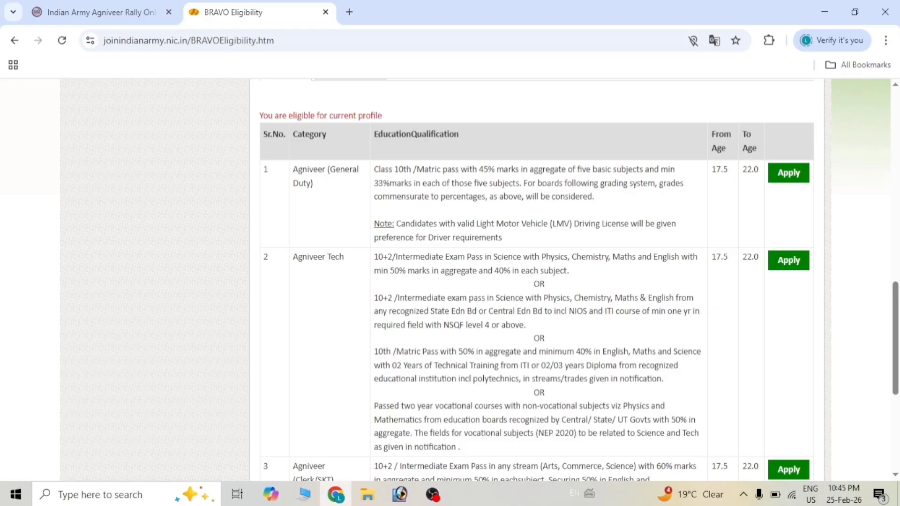
scroll(368, 212, "down", 2)
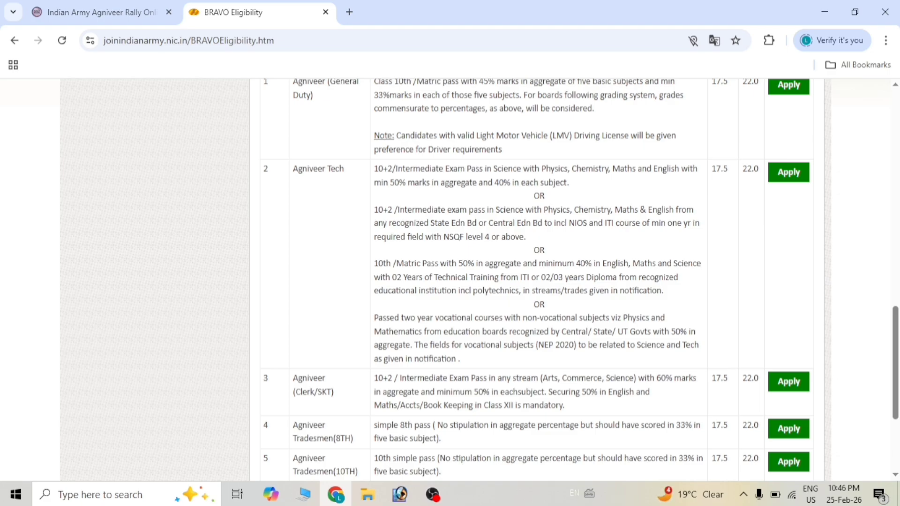
scroll(309, 216, "down", 4)
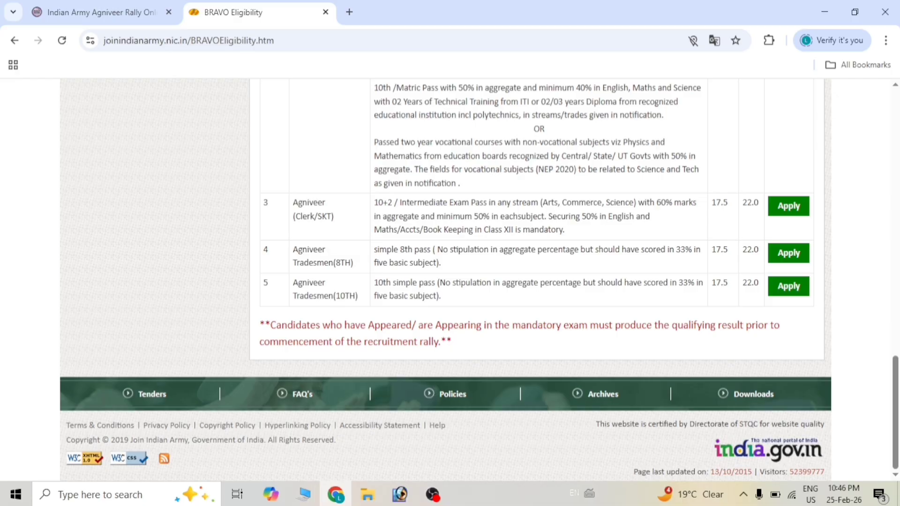
scroll(538, 281, "up", 5)
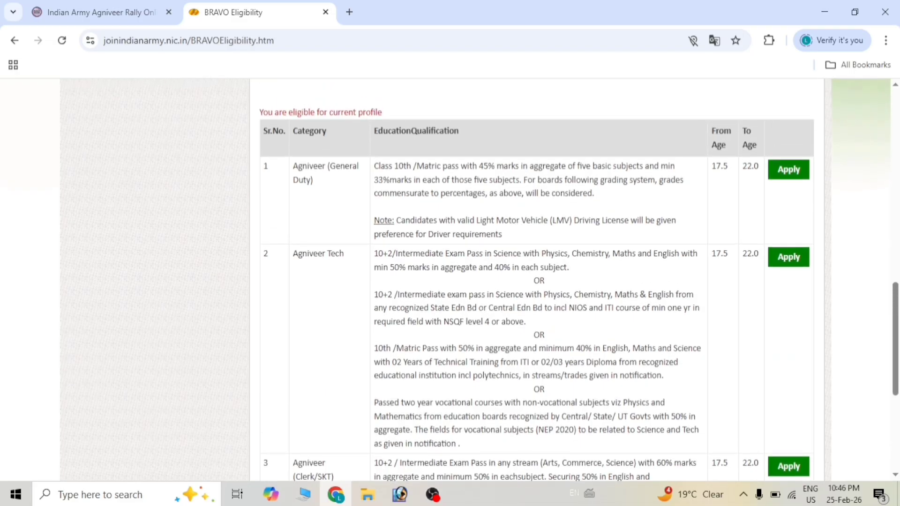
scroll(395, 208, "down", 1)
scroll(394, 207, "up", 1)
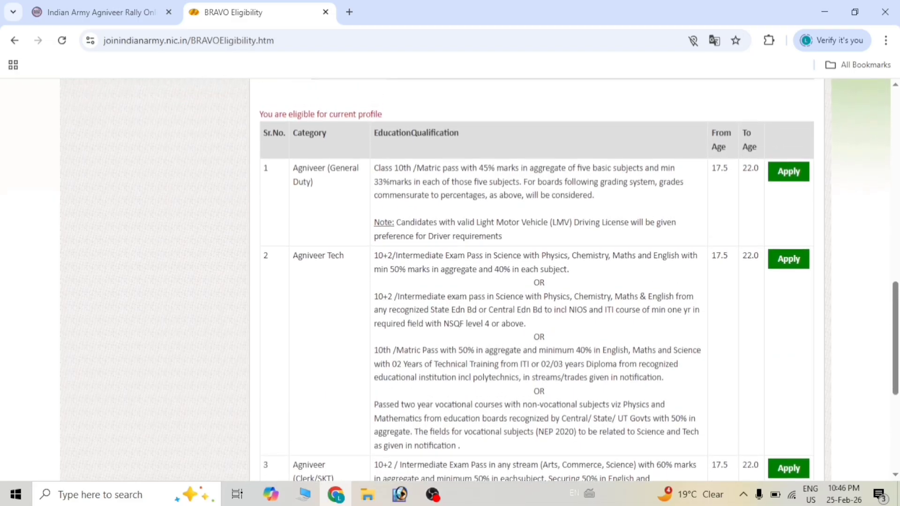
scroll(539, 281, "down", 1)
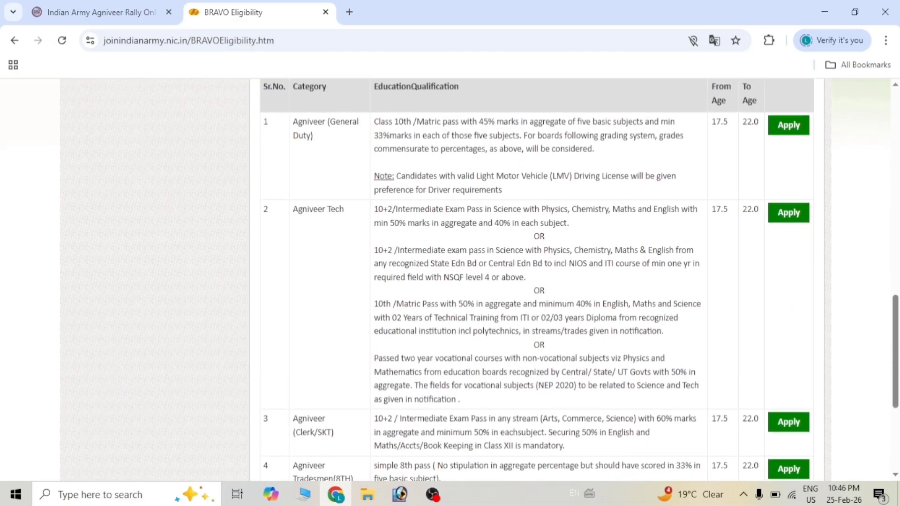
scroll(539, 281, "up", 1)
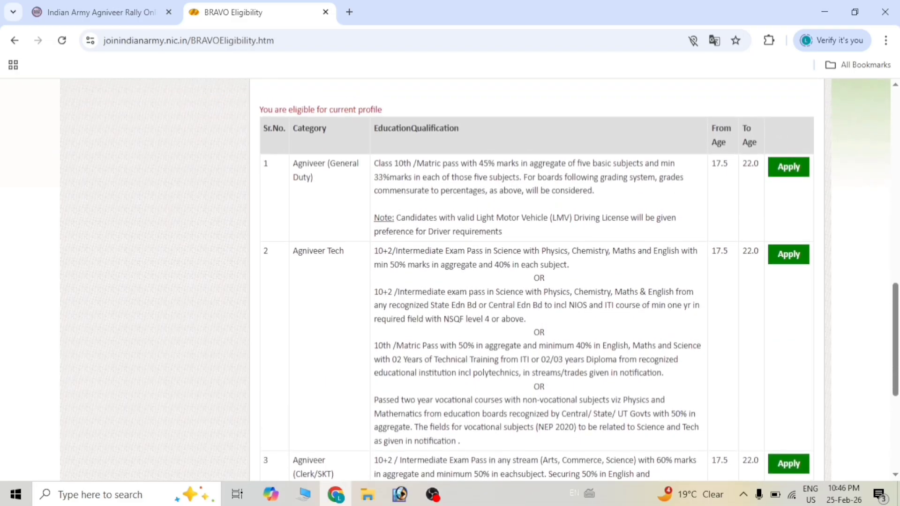
- Apply for the Agniveer (General Duty) post and continue past the instructions
left_click(788, 168)
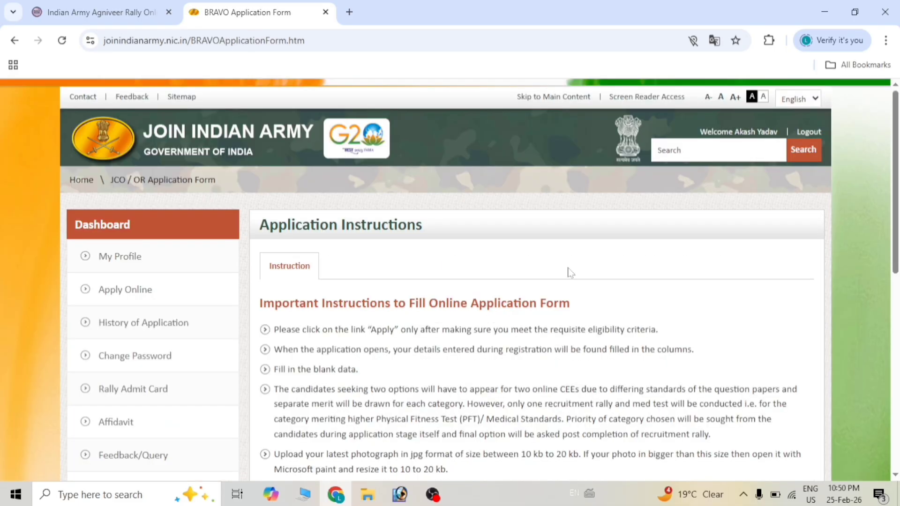
scroll(570, 272, "down", 1)
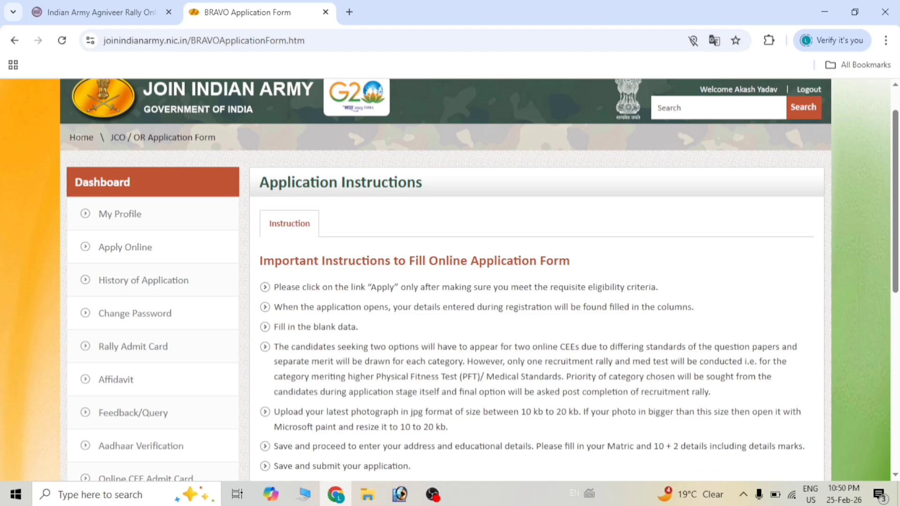
scroll(569, 273, "down", 7)
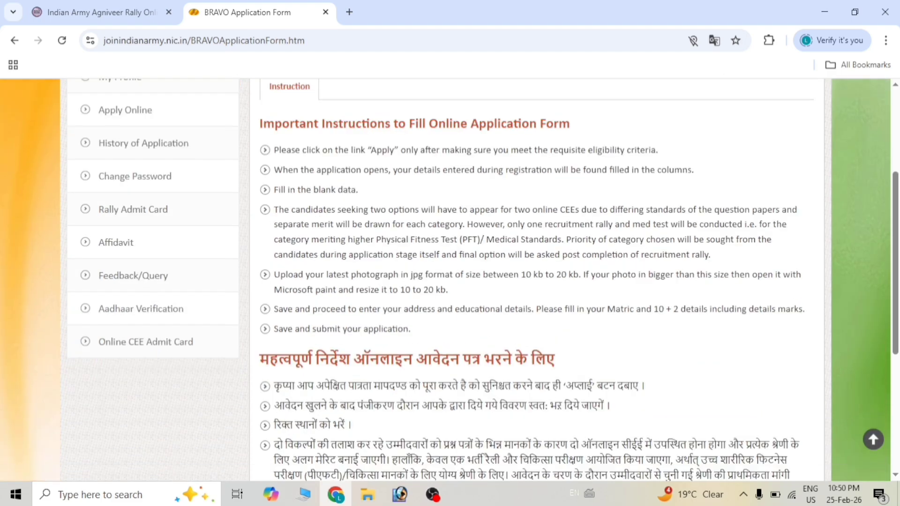
scroll(572, 275, "down", 2)
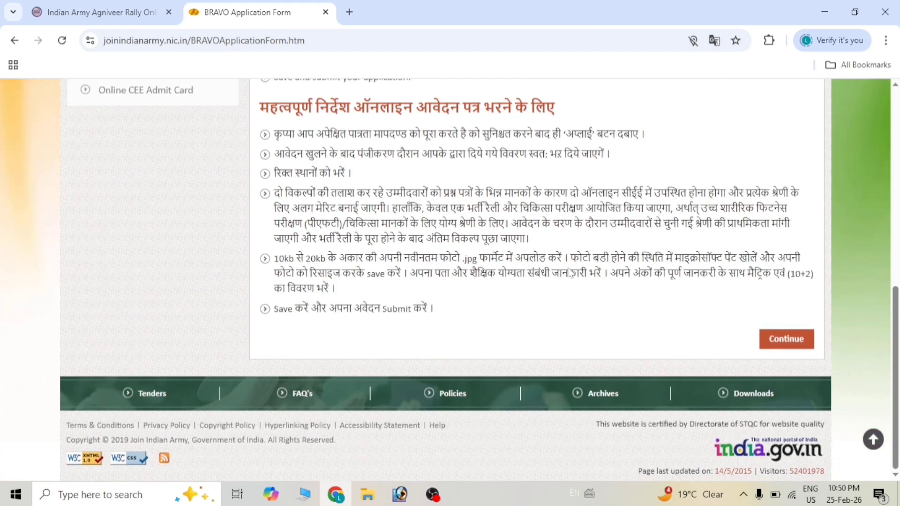
left_click(785, 340)
scroll(559, 247, "down", 2)
- Set Religion to Hindu and pick the applicant's Class
scroll(560, 249, "up", 1)
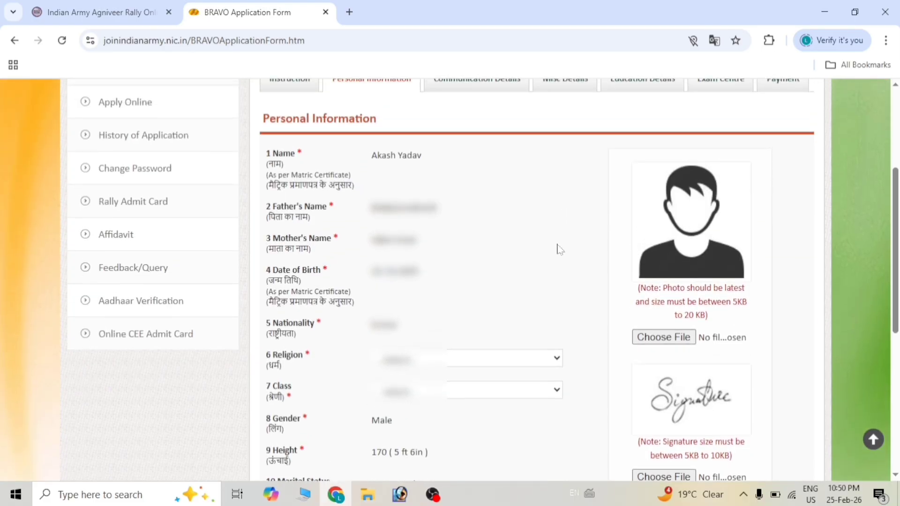
scroll(559, 249, "up", 2)
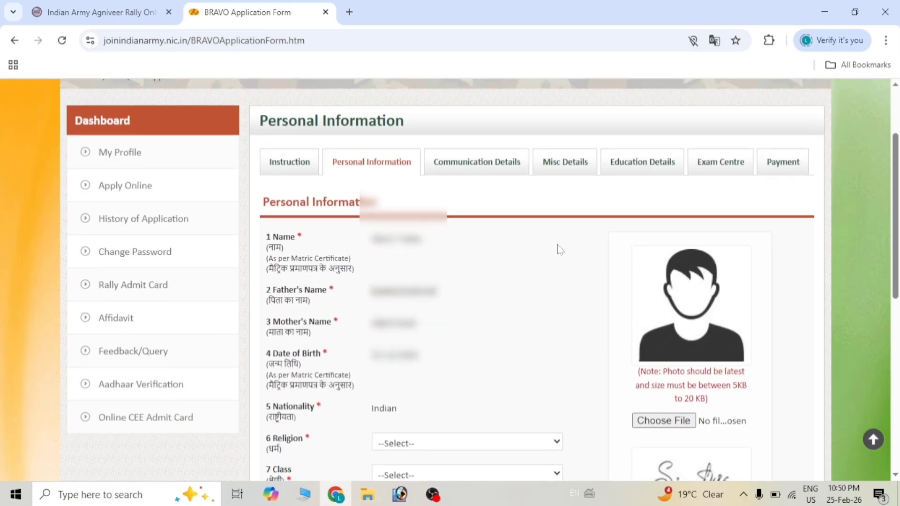
scroll(559, 248, "down", 2)
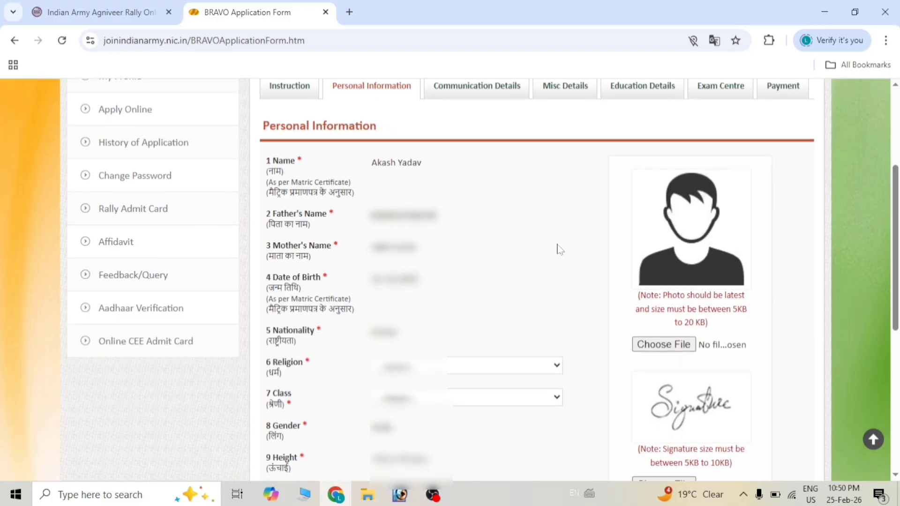
scroll(559, 249, "down", 1)
left_click(419, 305)
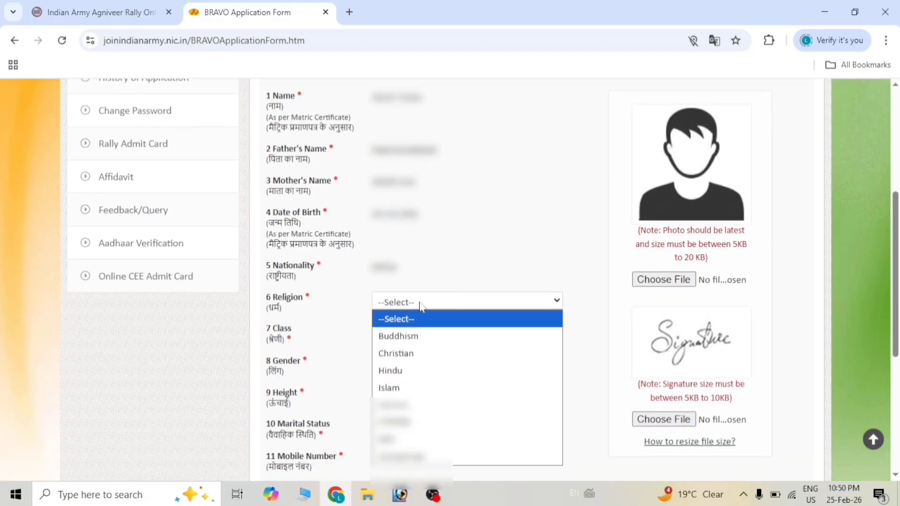
left_click(401, 371)
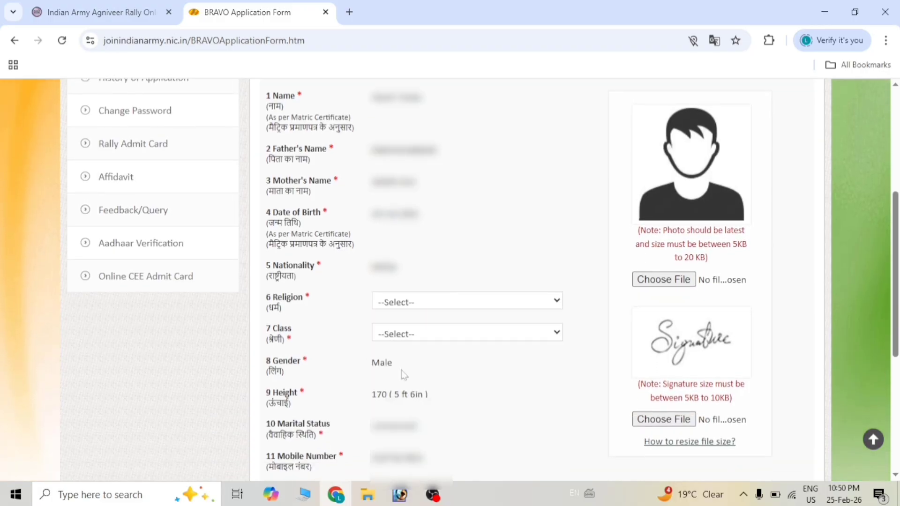
left_click(418, 342)
scroll(436, 192, "down", 5)
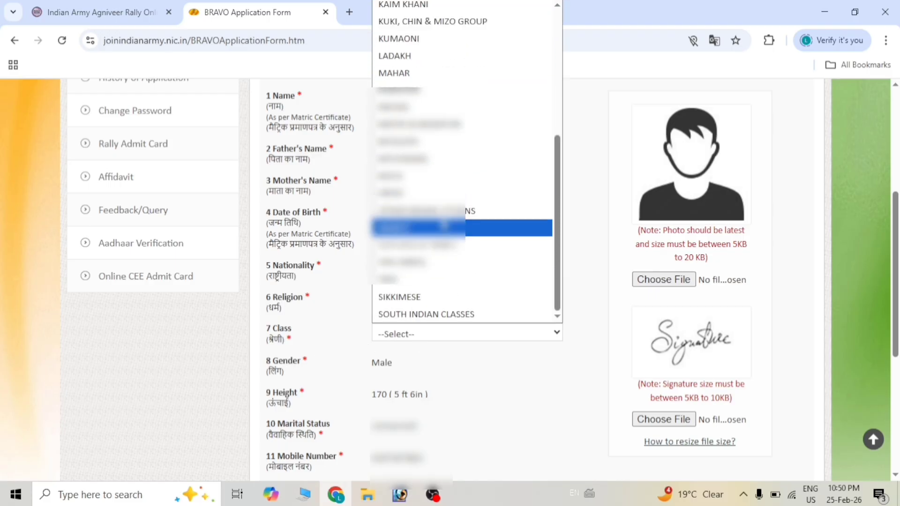
left_click(426, 211)
scroll(426, 211, "down", 5)
- Visit the Aadhaar number and confirmation fields, then open the 'How to resize file size?' guide
left_click(376, 303)
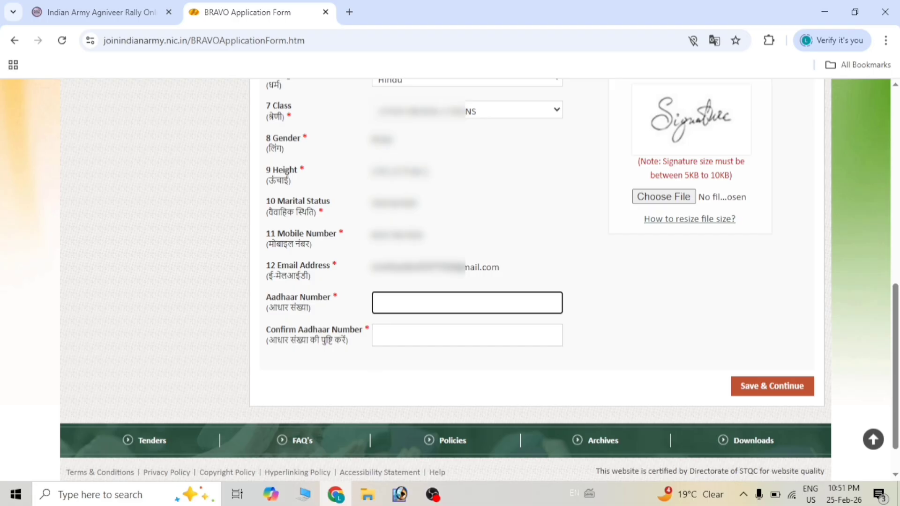
left_click(376, 335)
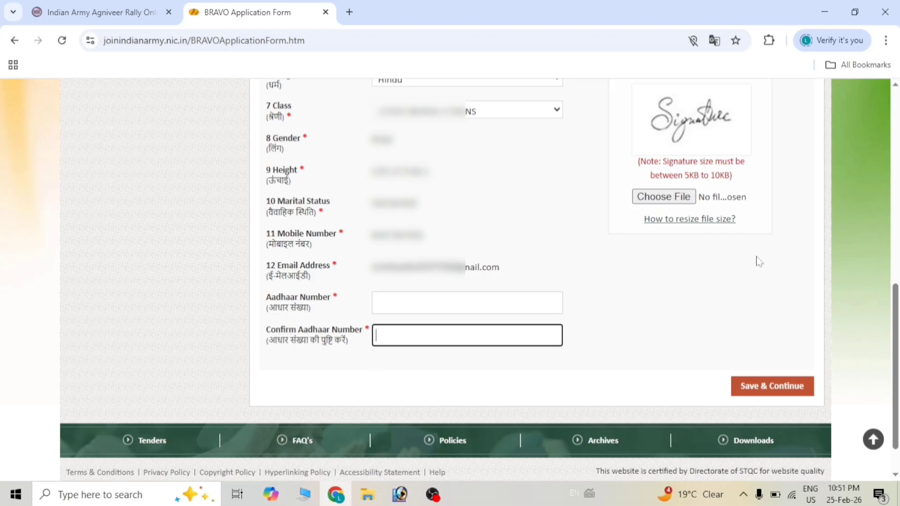
scroll(759, 260, "up", 4)
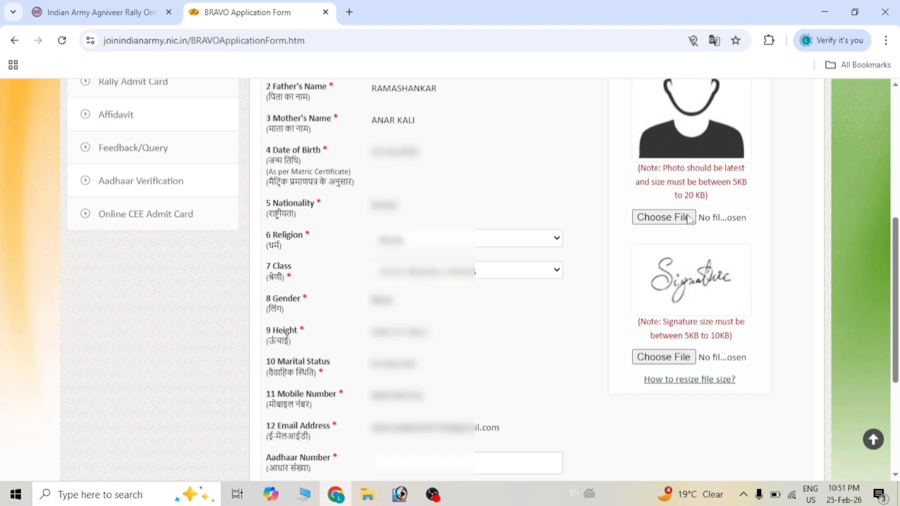
scroll(689, 218, "up", 1)
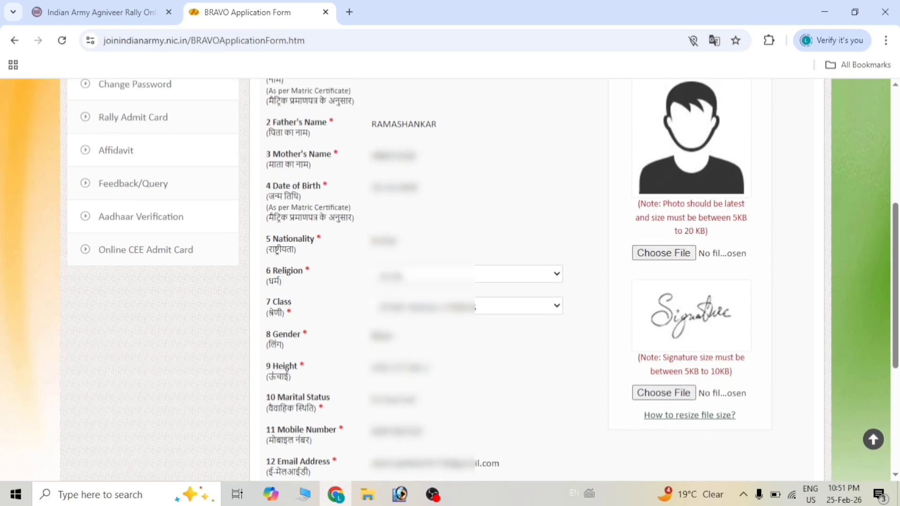
scroll(449, 281, "down", 1)
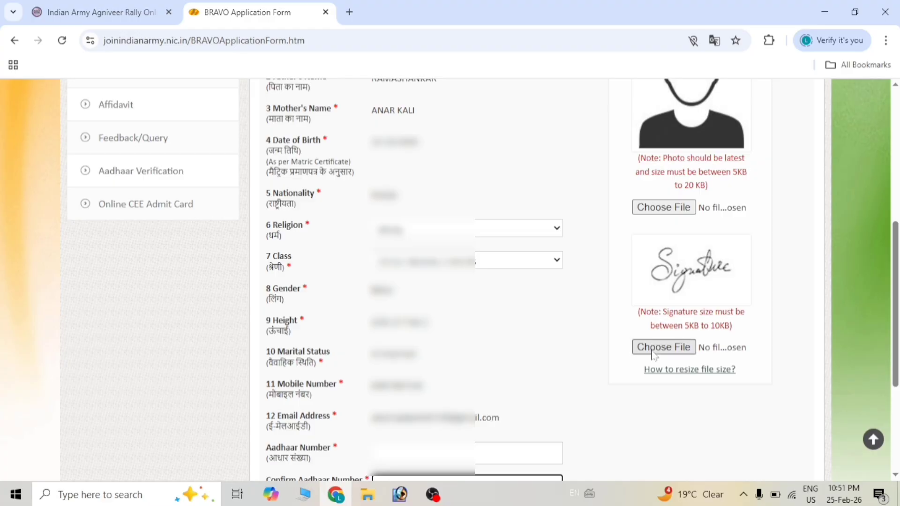
left_click(679, 369)
- Upload the candidate photo and another image file from the Desktop's New folder (2)
scroll(659, 234, "up", 1)
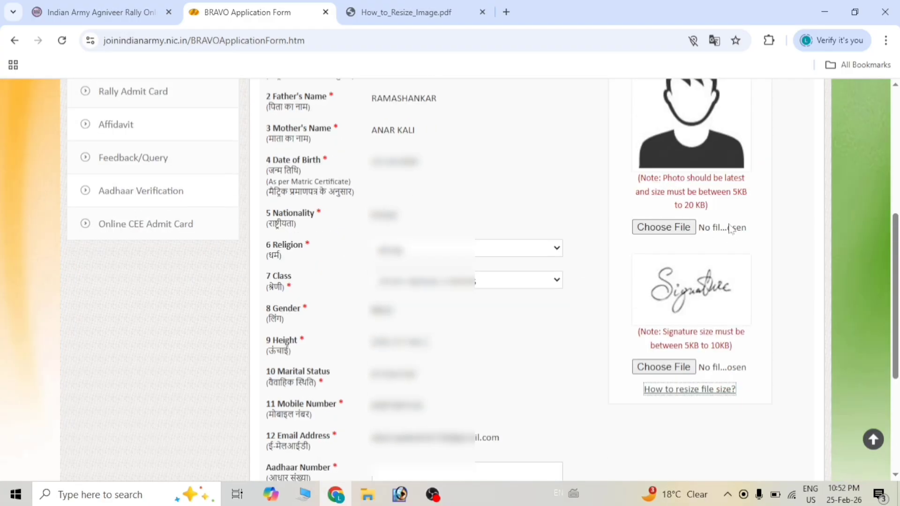
left_click(682, 227)
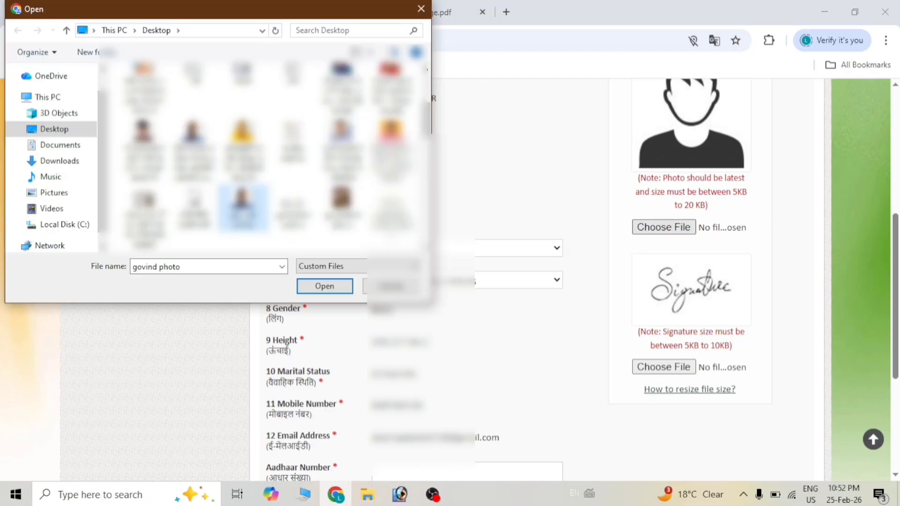
left_click(321, 286)
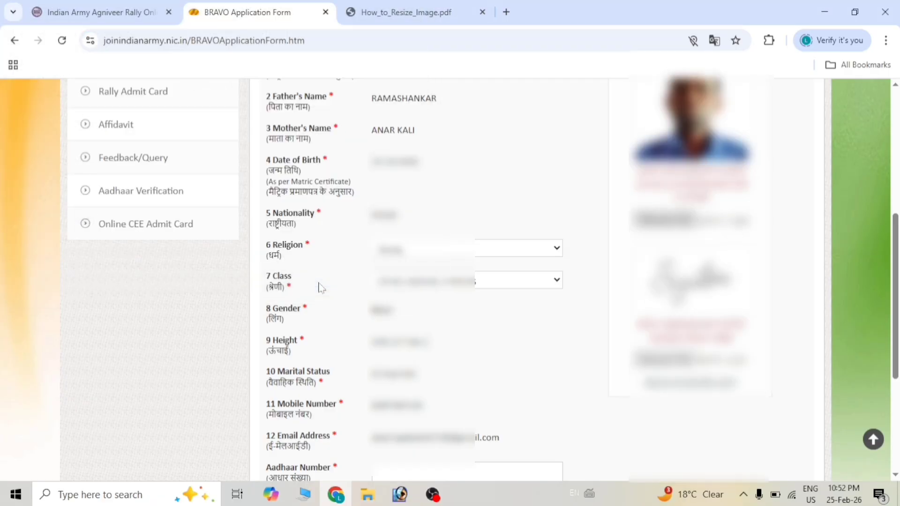
scroll(317, 287, "up", 2)
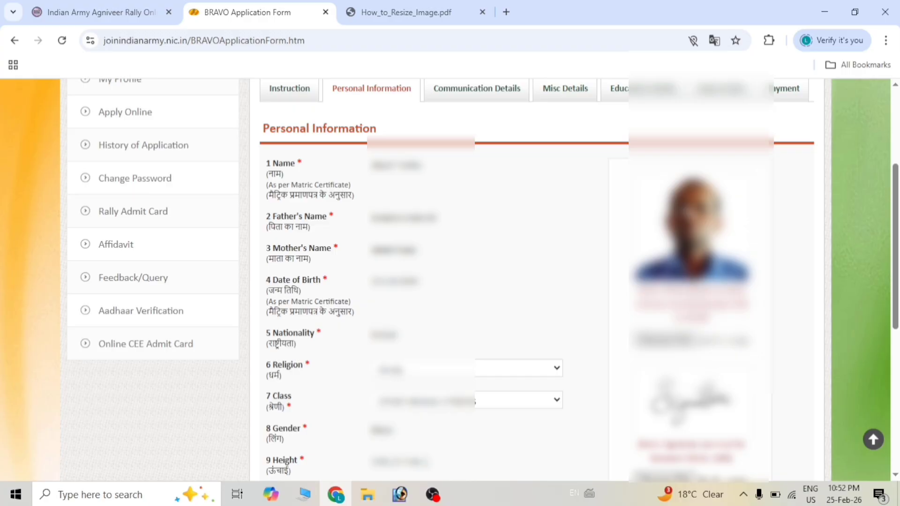
scroll(450, 281, "down", 2)
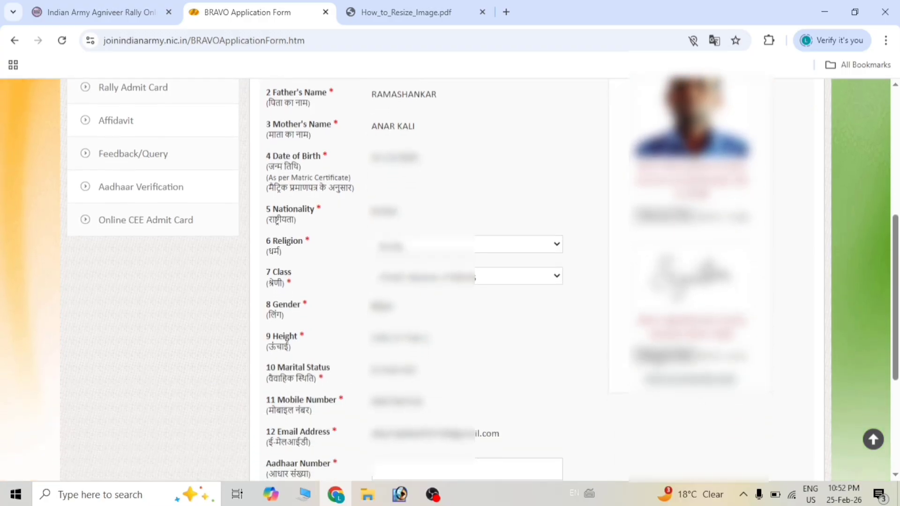
left_click(664, 355)
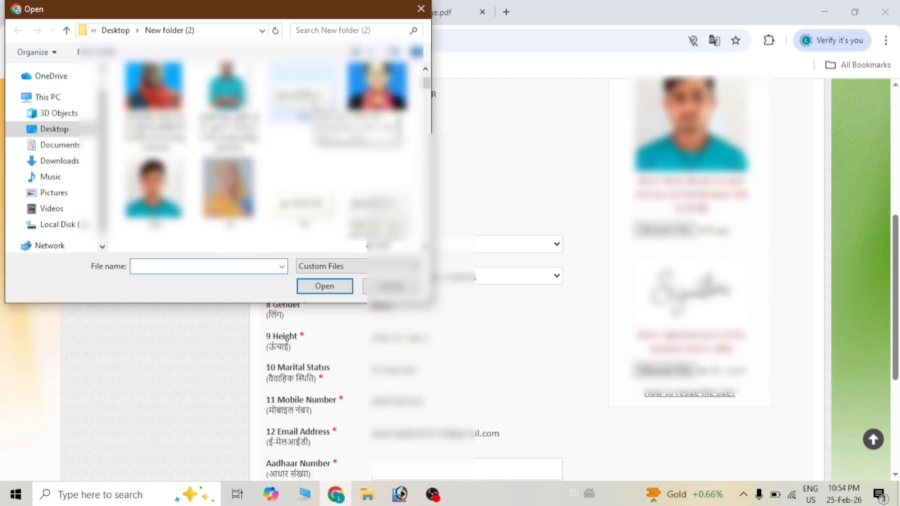
left_click(302, 91)
left_click(324, 286)
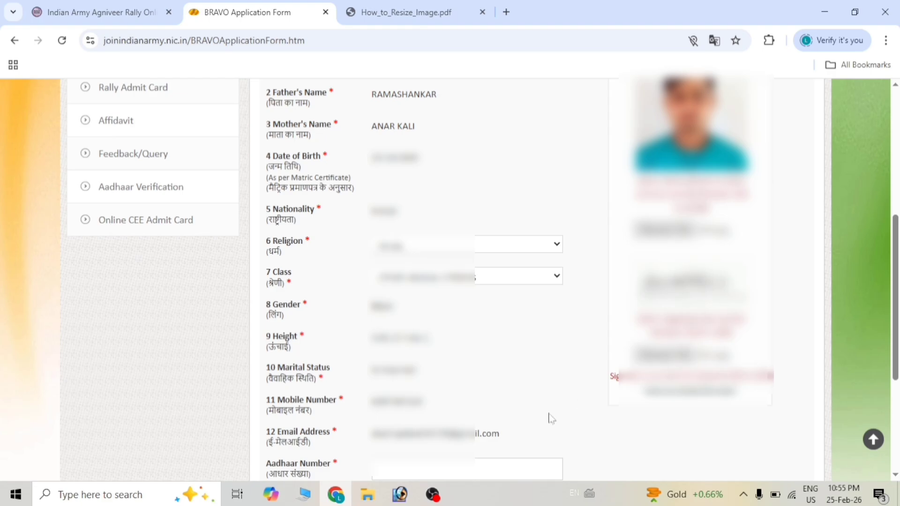
scroll(551, 419, "down", 4)
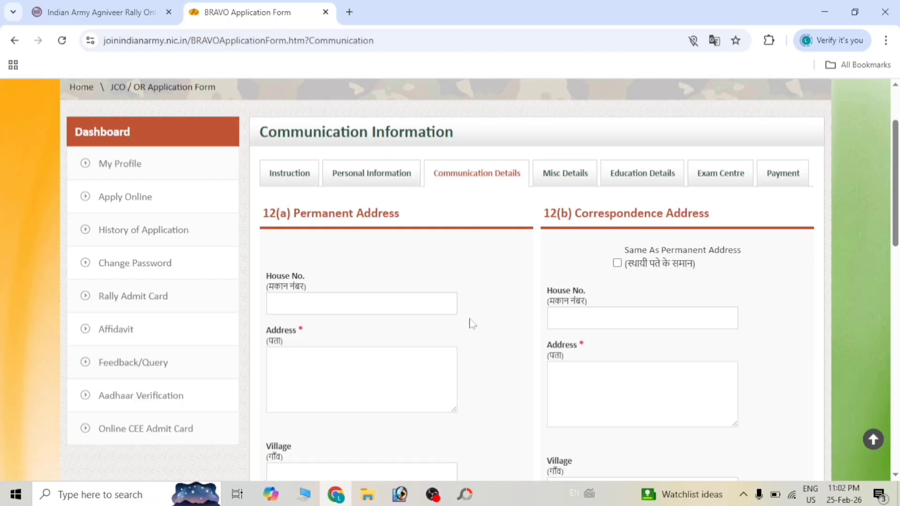
- Go through the permanent house number, address, village and city/town fields
scroll(470, 323, "down", 2)
scroll(470, 322, "up", 2)
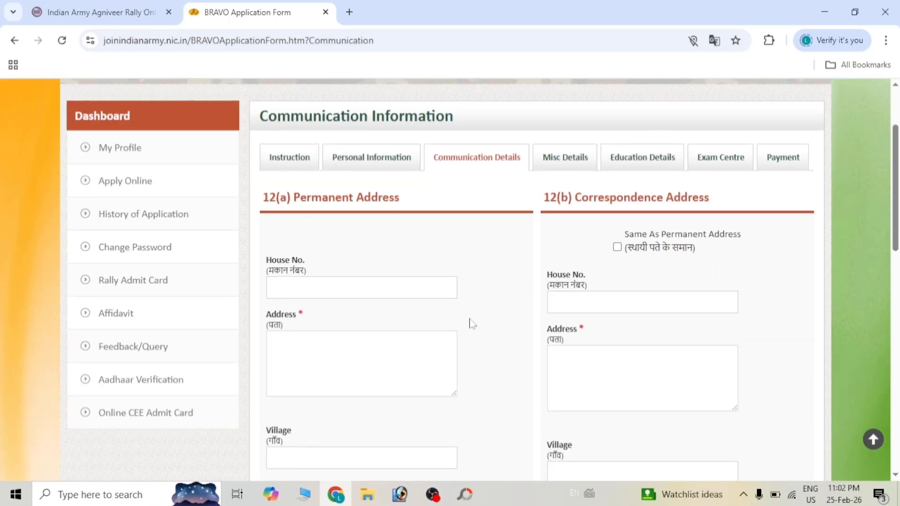
scroll(471, 323, "down", 2)
scroll(471, 324, "up", 1)
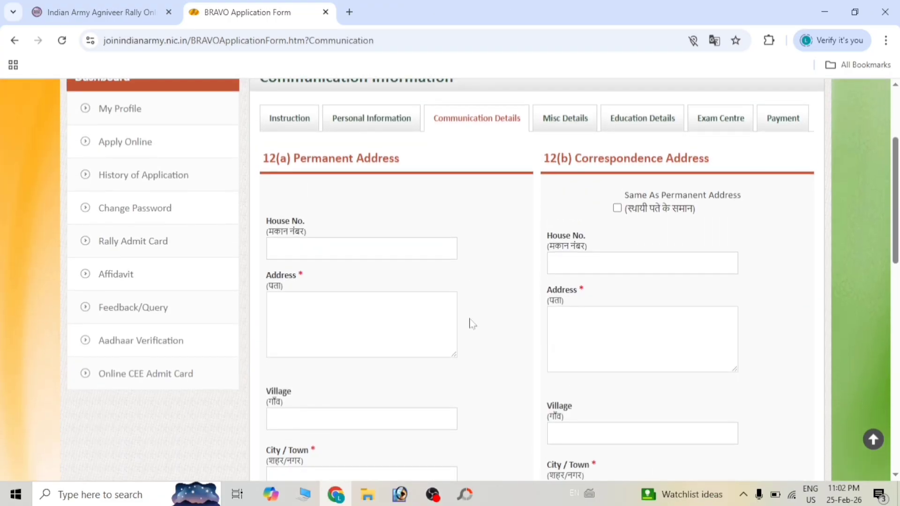
scroll(472, 323, "down", 1)
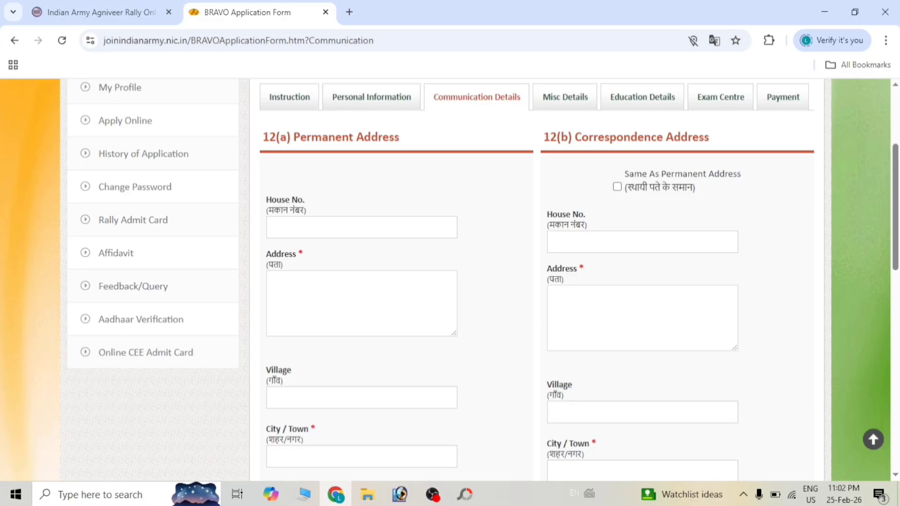
left_click(270, 227)
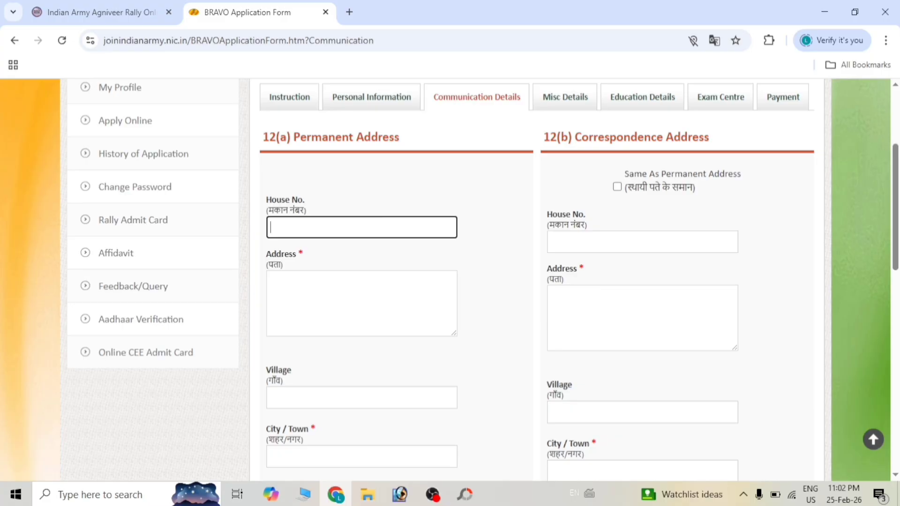
left_click(271, 281)
scroll(450, 280, "down", 2)
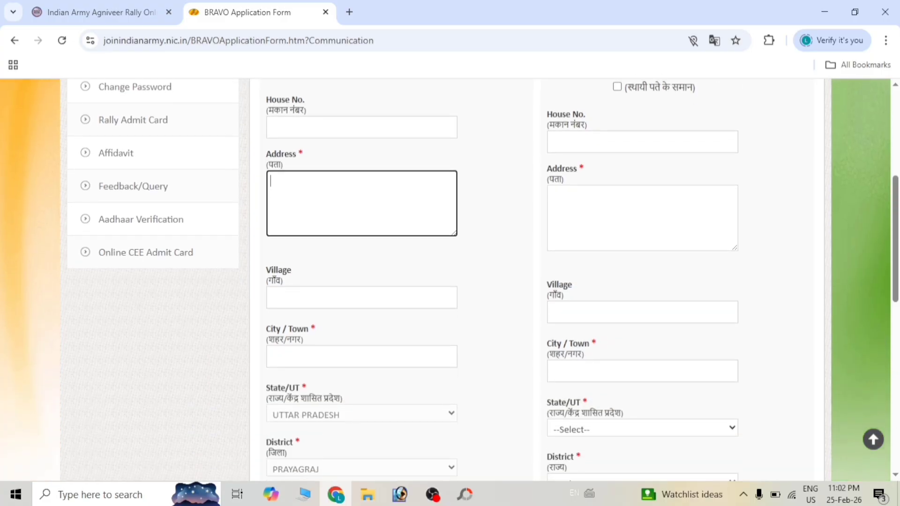
left_click(271, 297)
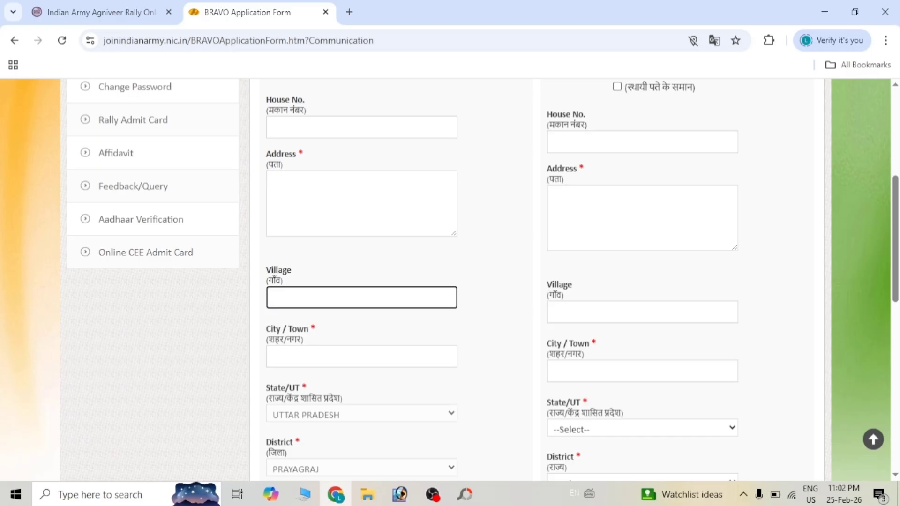
left_click(330, 356)
scroll(330, 356, "down", 3)
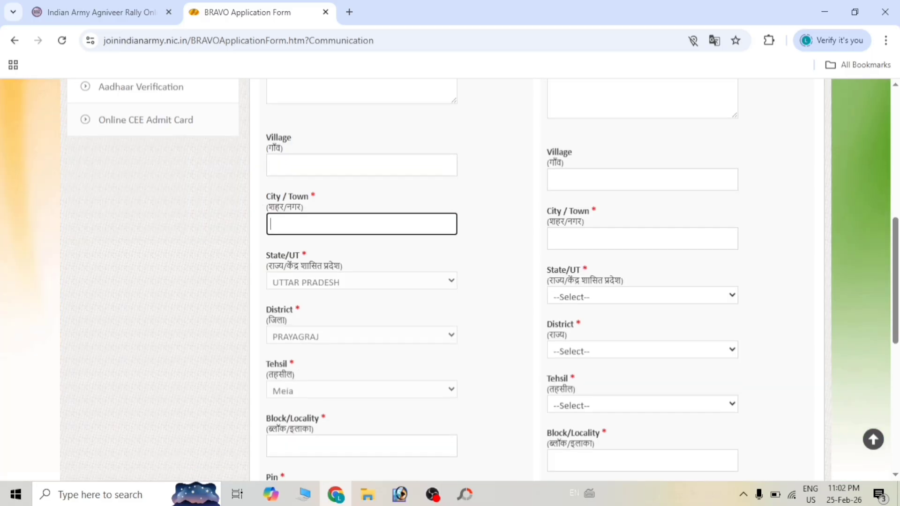
scroll(333, 239, "down", 1)
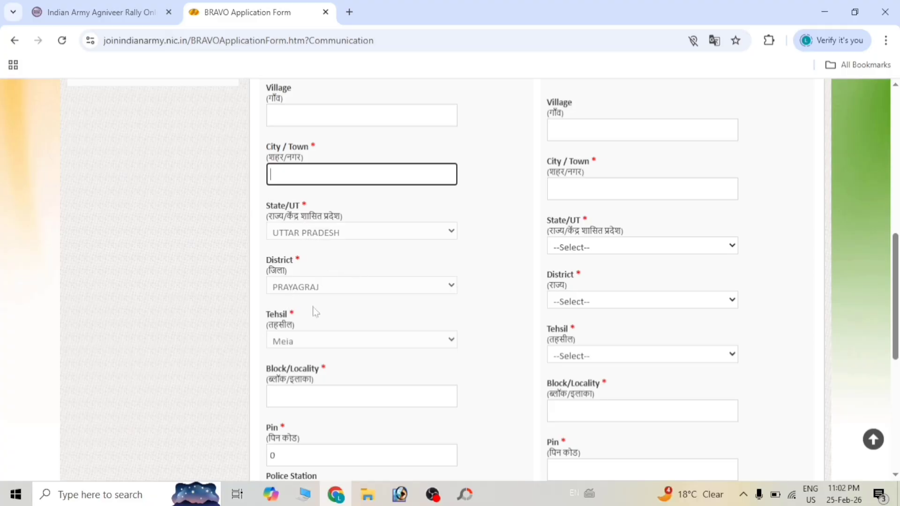
scroll(333, 328, "down", 2)
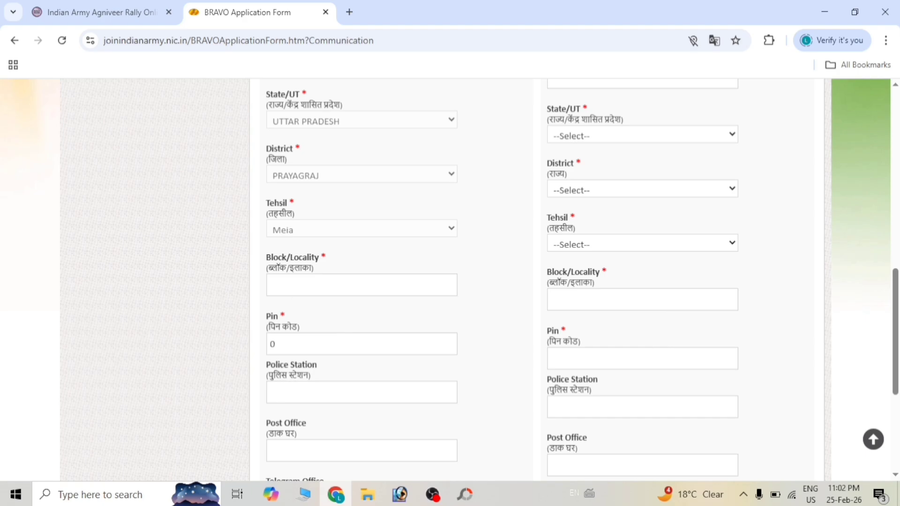
- Go through the block/locality, pin code, police station and post office fields
left_click(270, 284)
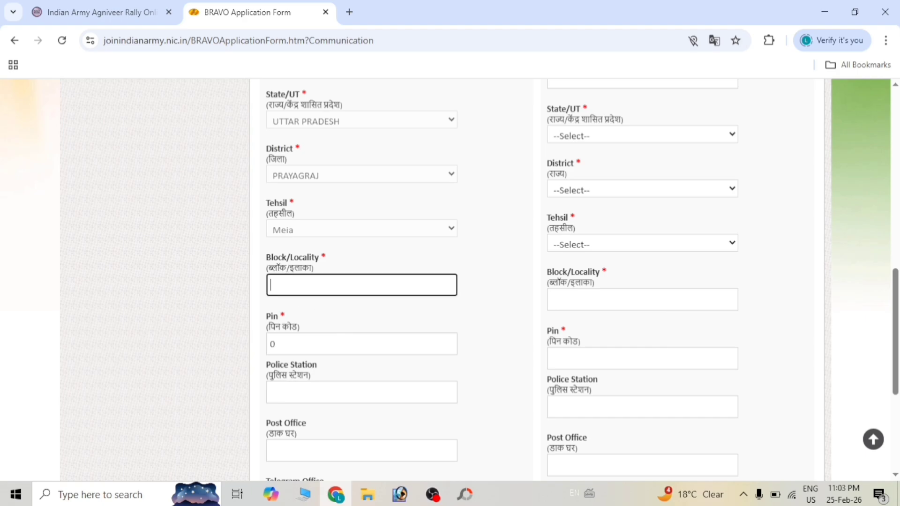
scroll(582, 280, "down", 1)
left_click(275, 293)
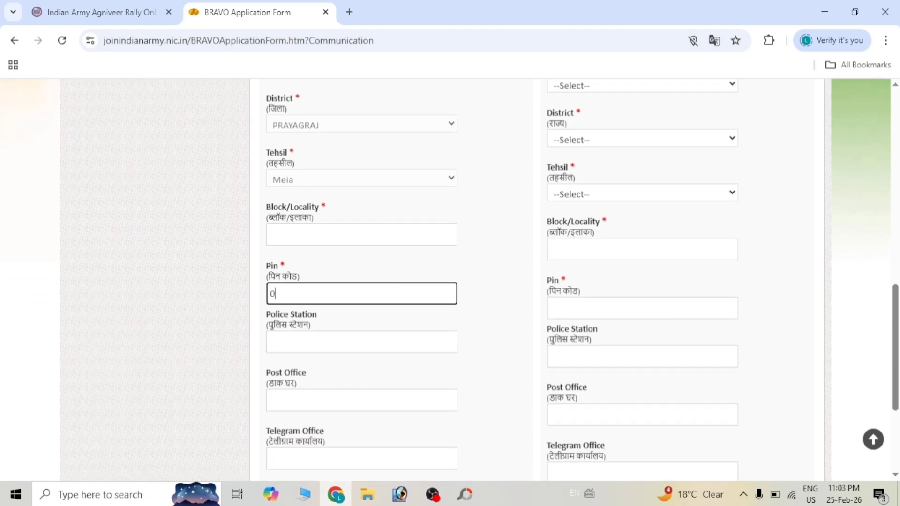
scroll(449, 280, "down", 1)
left_click(271, 287)
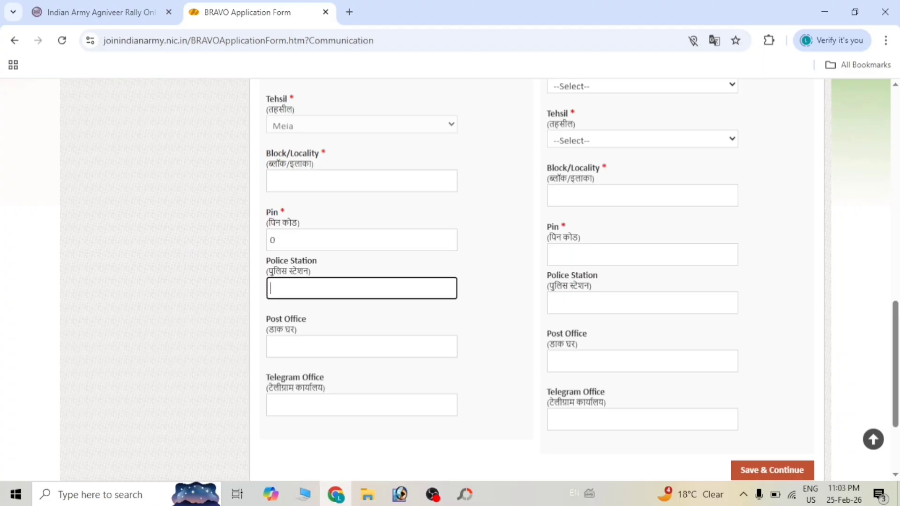
left_click(271, 346)
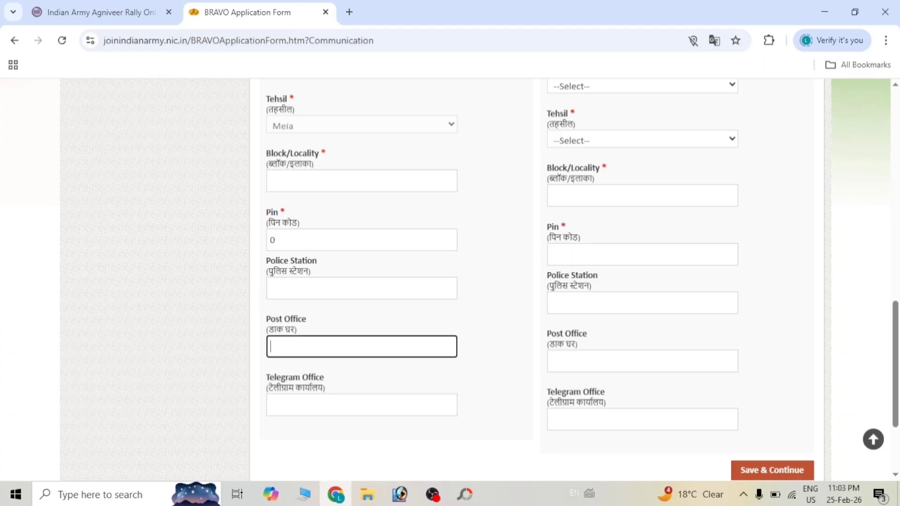
scroll(399, 220, "up", 10)
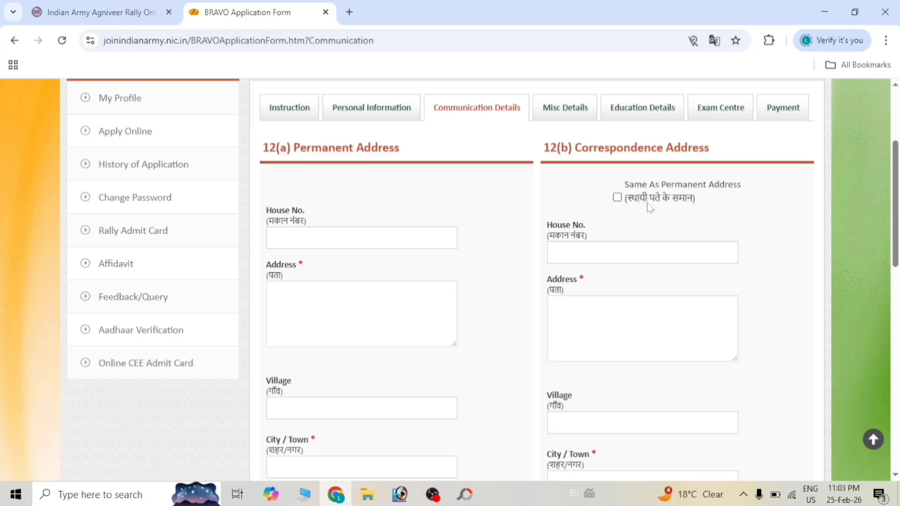
- Switch 'Same As Permanent Address' on and back off, leaving correspondence address blank
left_click(328, 305)
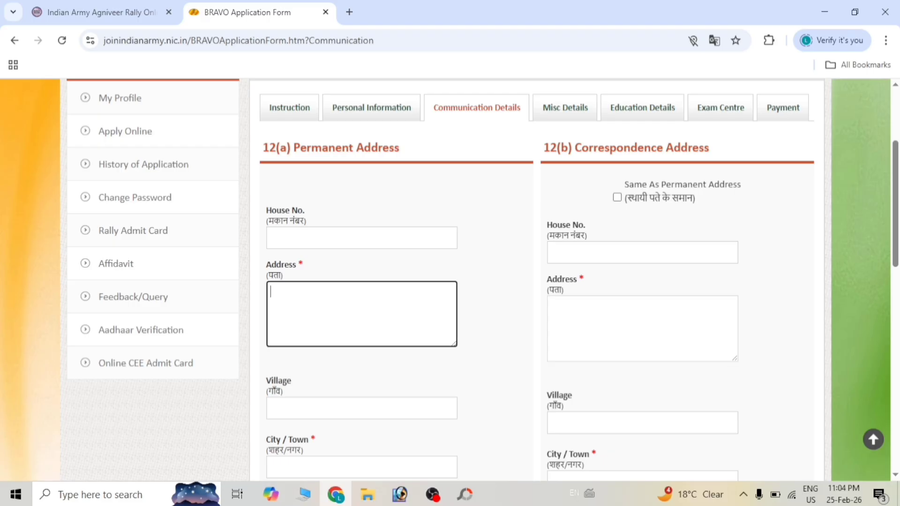
left_click(617, 197)
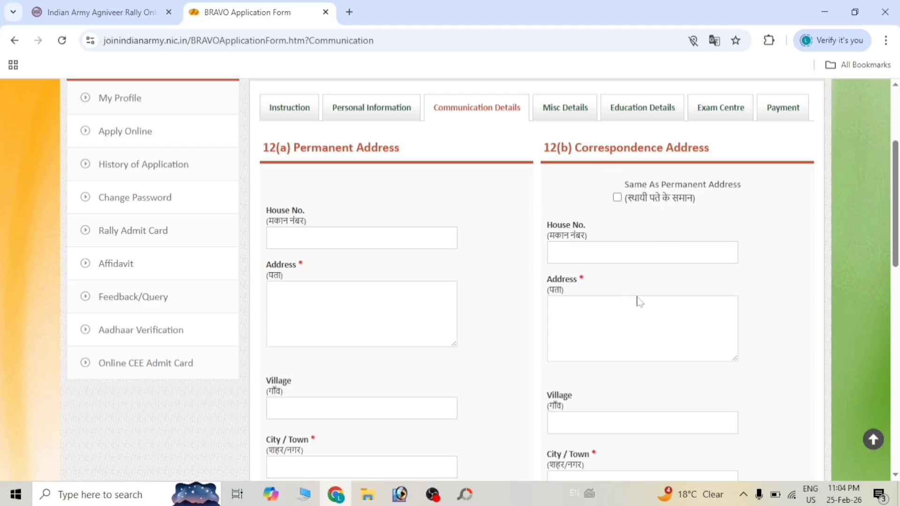
left_click_drag(486, 219, 618, 205)
left_click(617, 198)
scroll(622, 202, "down", 7)
scroll(622, 194, "down", 5)
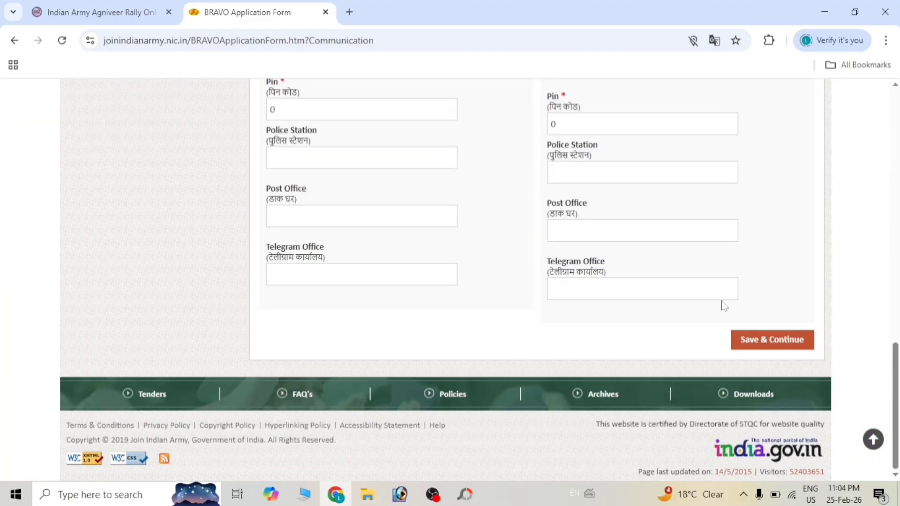
- Save the communication details and move on to the Misc Details section
left_click(767, 339)
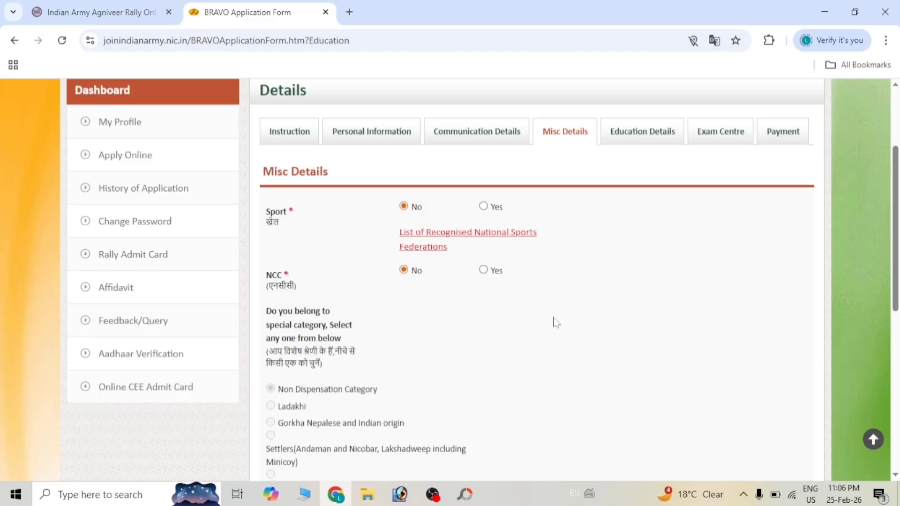
scroll(555, 323, "down", 1)
scroll(555, 323, "up", 1)
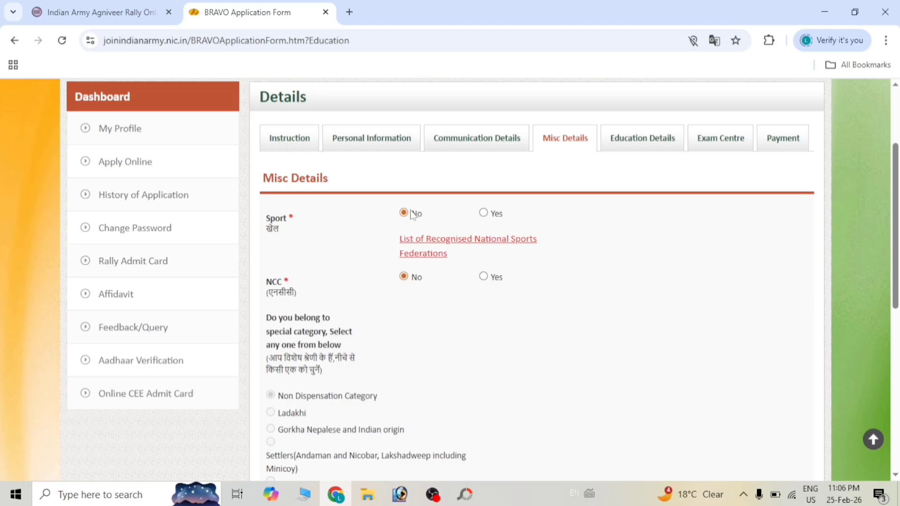
- Try Sport as Yes and browse the federation, level and position lists, then set Sport back to No
left_click(483, 213)
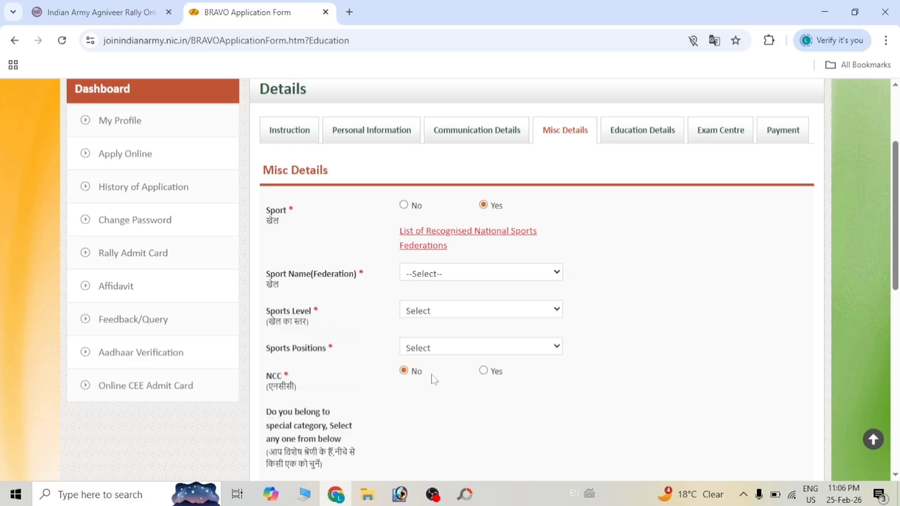
left_click(471, 277)
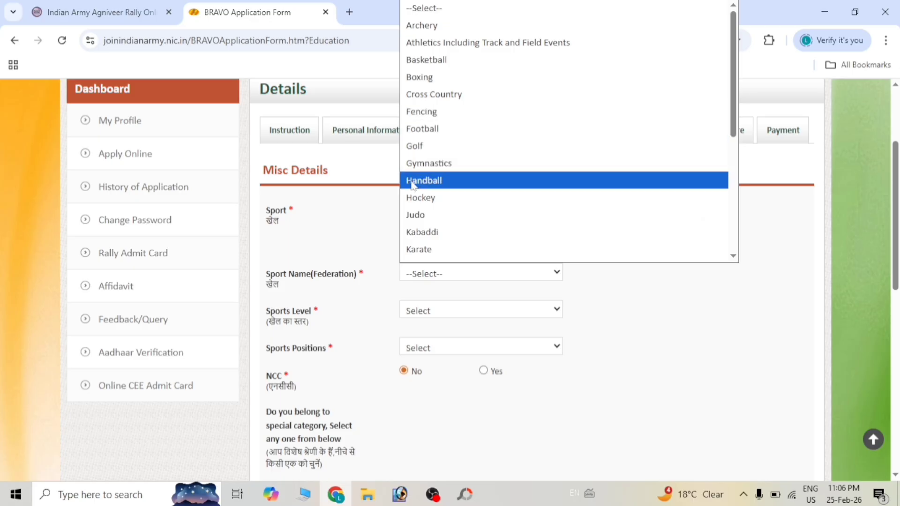
left_click(664, 304)
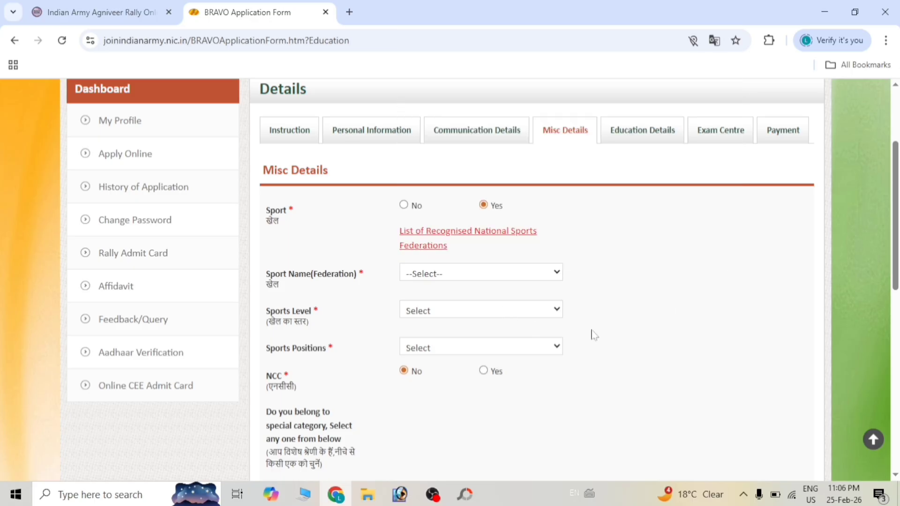
left_click(431, 312)
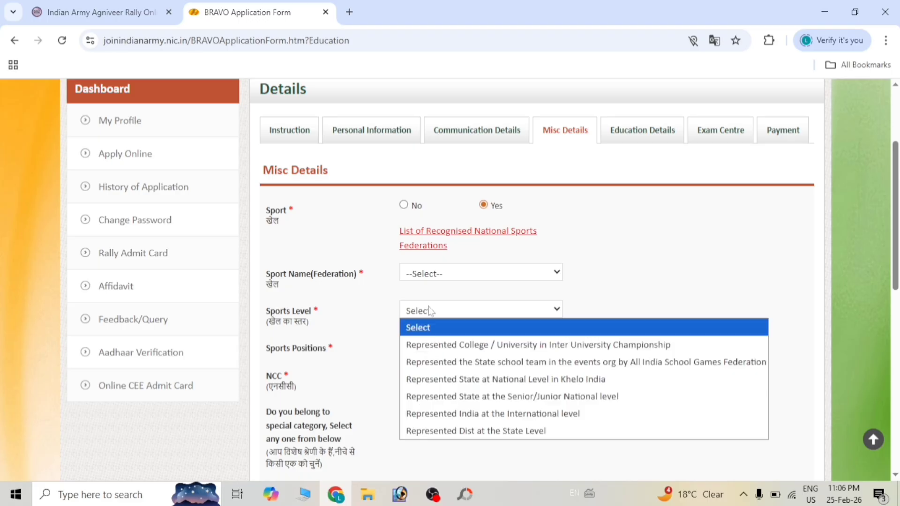
left_click_drag(595, 267, 335, 372)
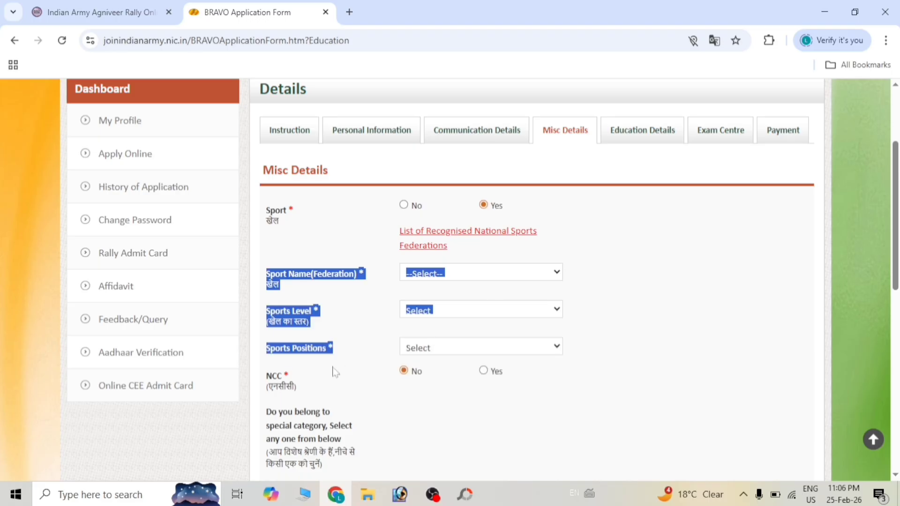
left_click(435, 347)
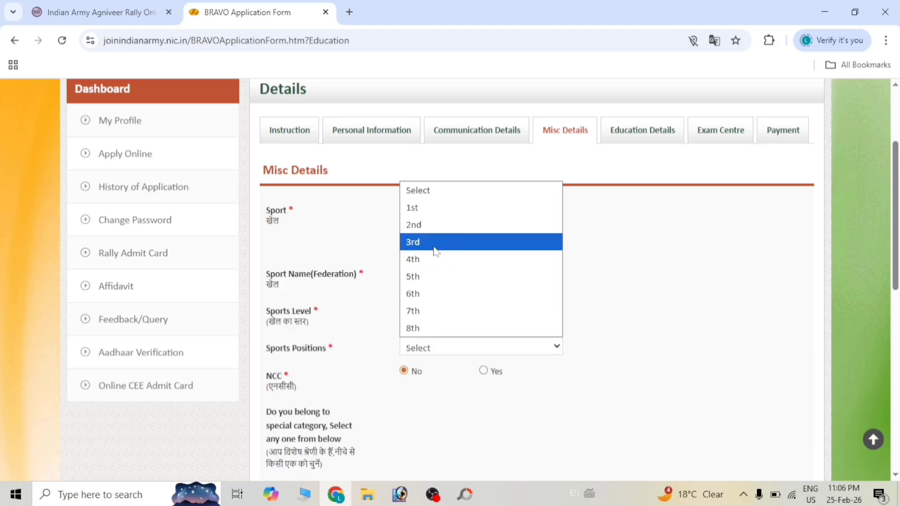
left_click(607, 290)
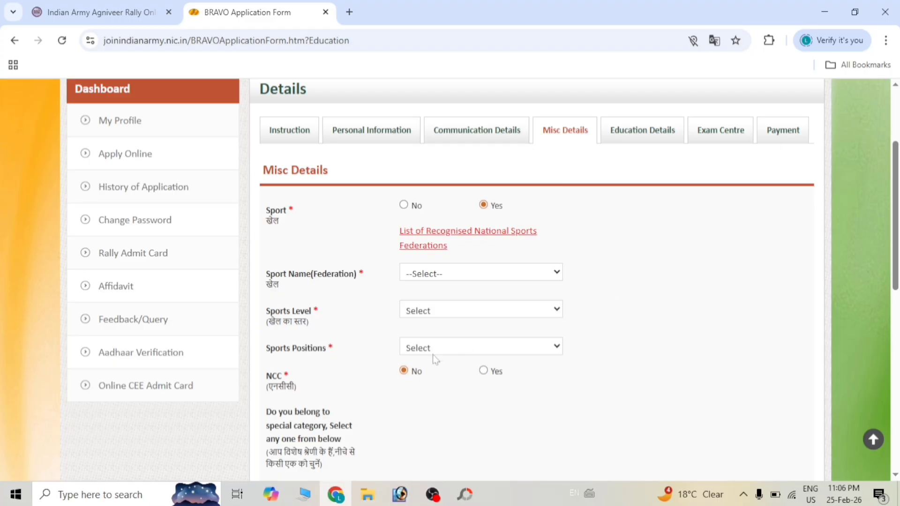
scroll(432, 354, "up", 1)
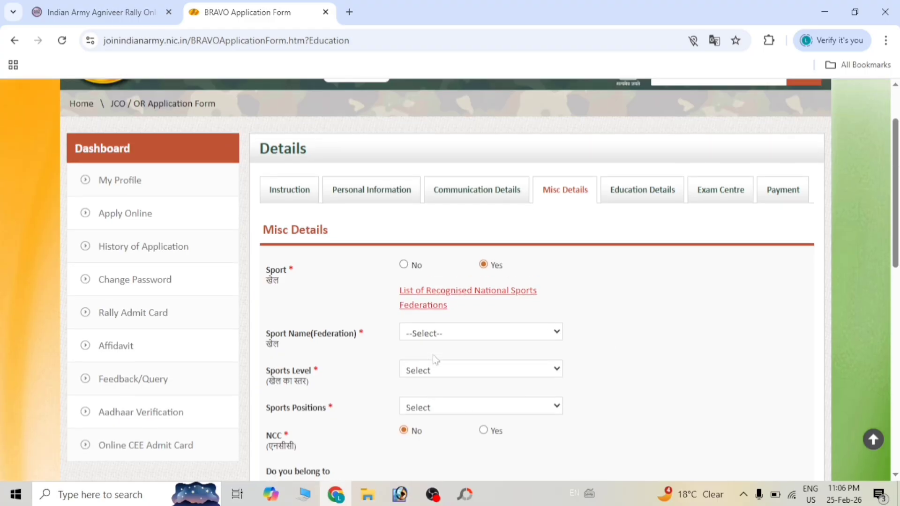
left_click(404, 265)
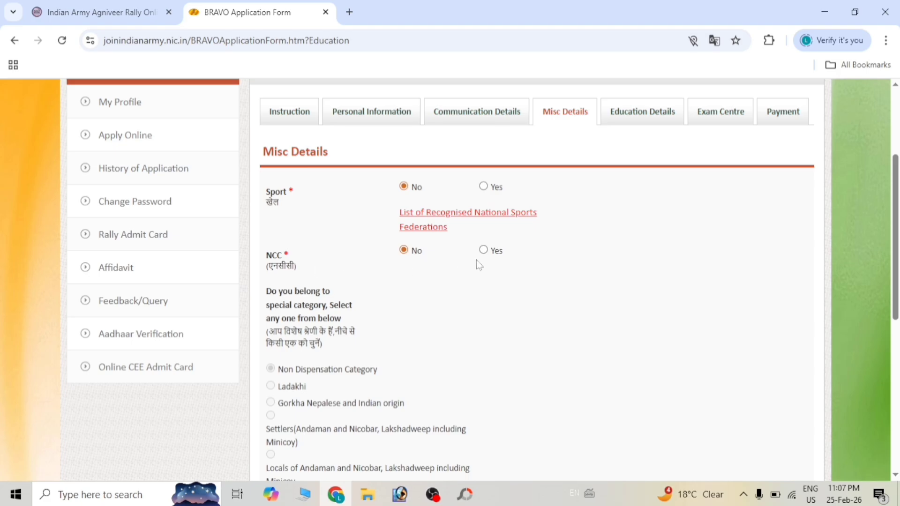
- Try NCC as Yes and view the certificate grades without choosing one, then set NCC back to No
left_click(490, 249)
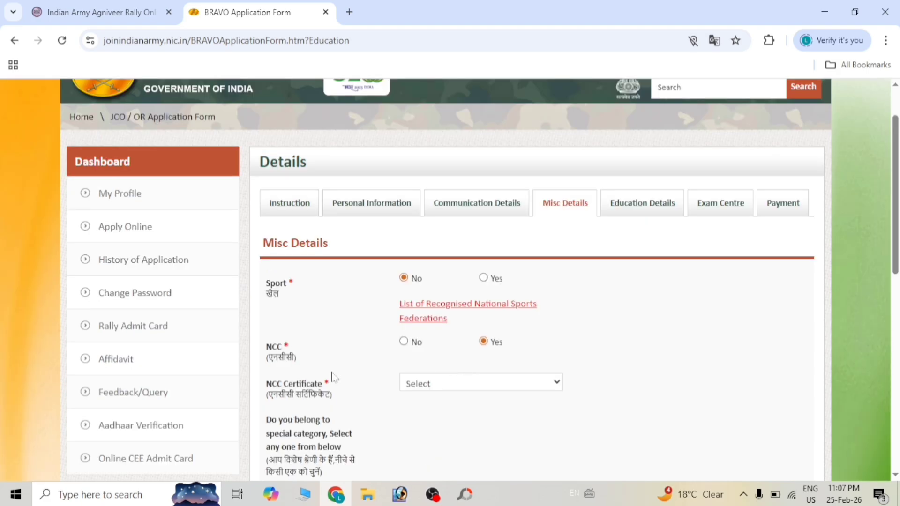
left_click(422, 384)
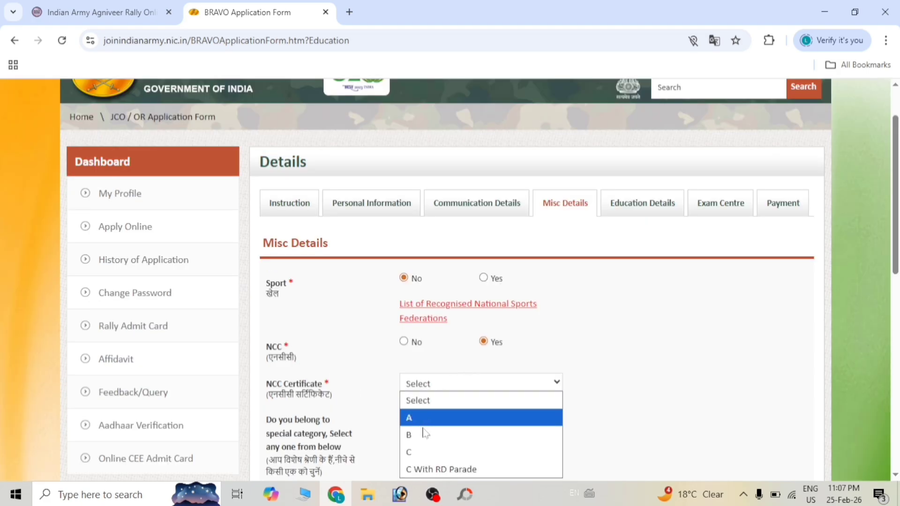
left_click(363, 351)
scroll(363, 351, "down", 3)
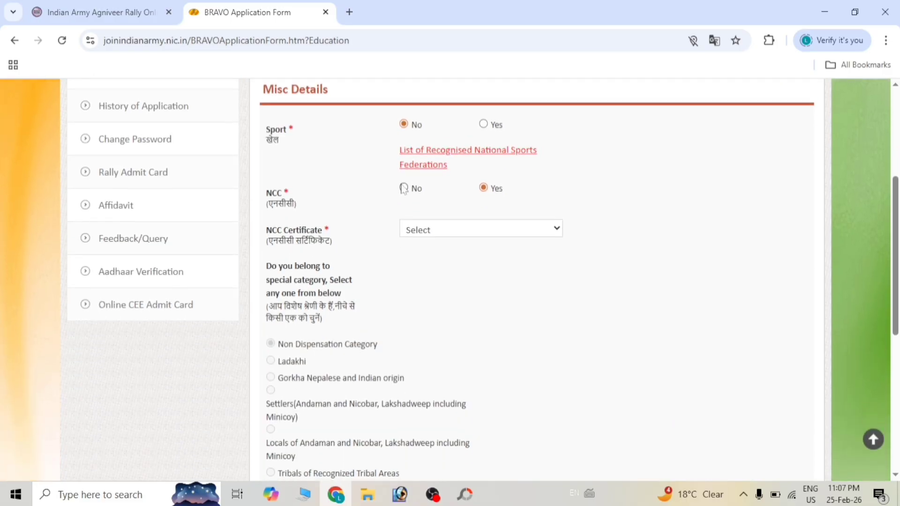
left_click(403, 188)
scroll(491, 391, "down", 3)
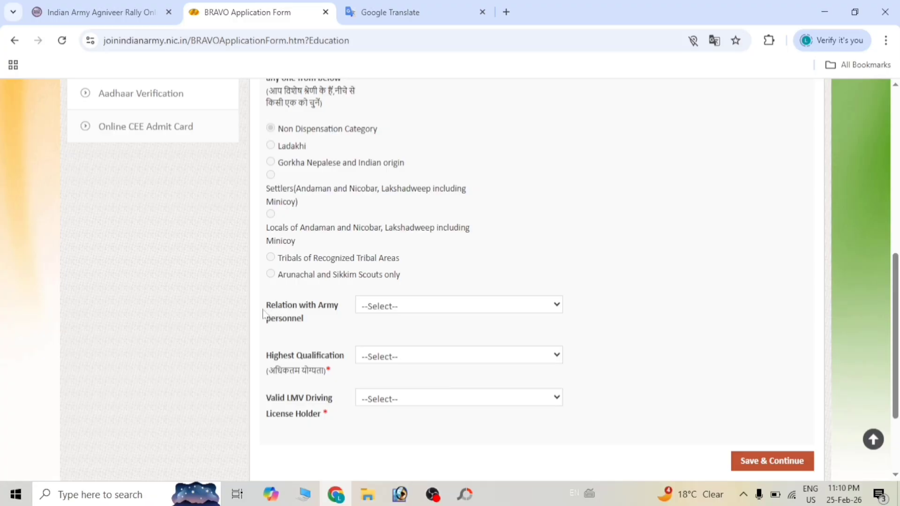
- Leave relation with army personnel unselected and set Highest Qualification to 10th
left_click(422, 306)
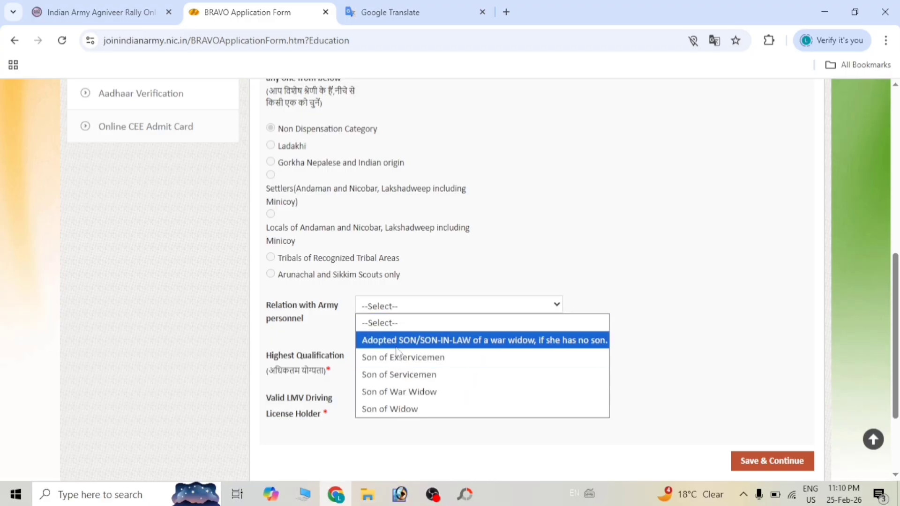
left_click(323, 339)
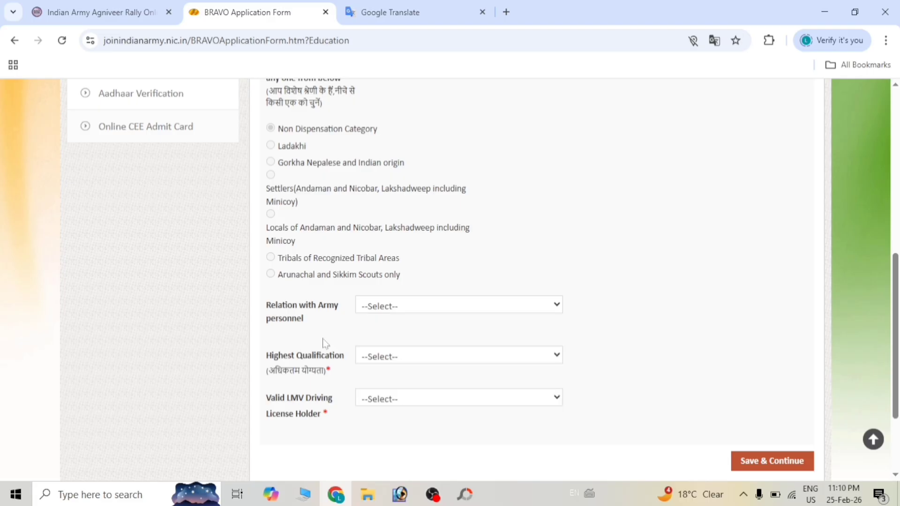
left_click(436, 352)
left_click(331, 339)
left_click(387, 361)
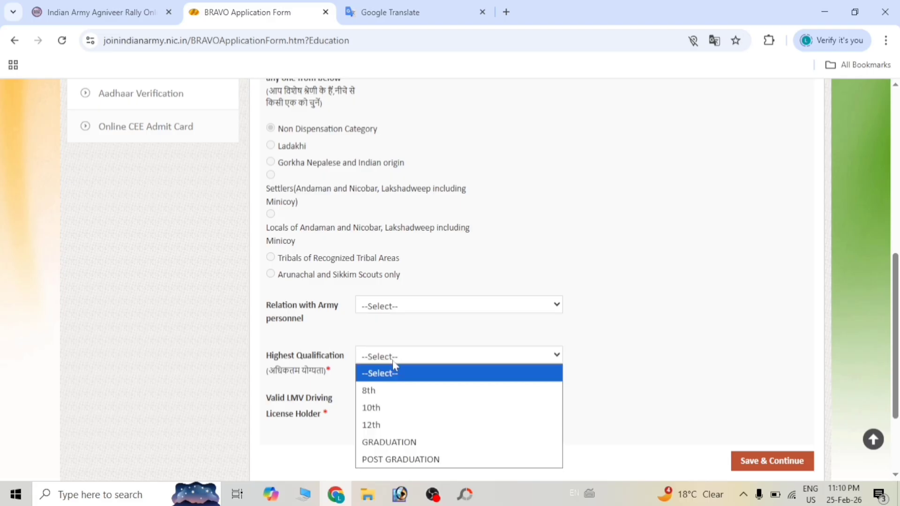
left_click(380, 407)
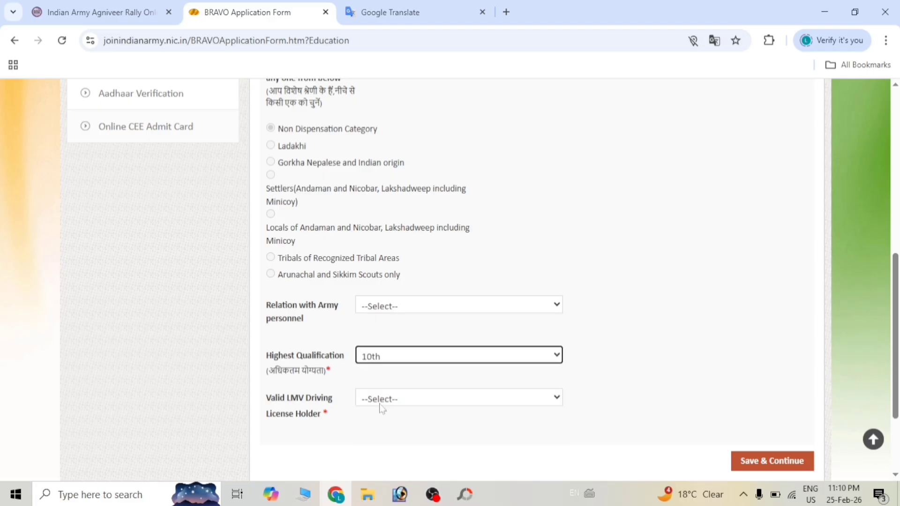
scroll(375, 384, "down", 2)
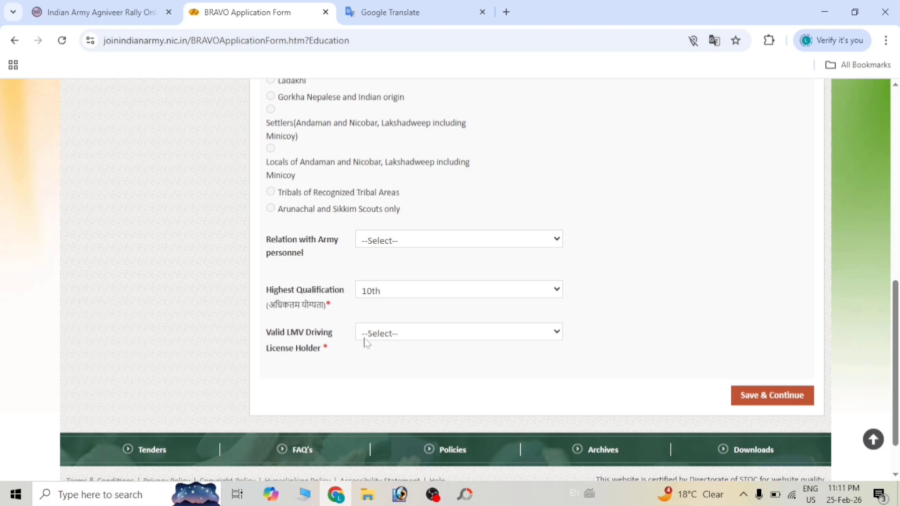
- Answer No to holding a valid LMV driving licence
left_click(380, 336)
left_click(376, 369)
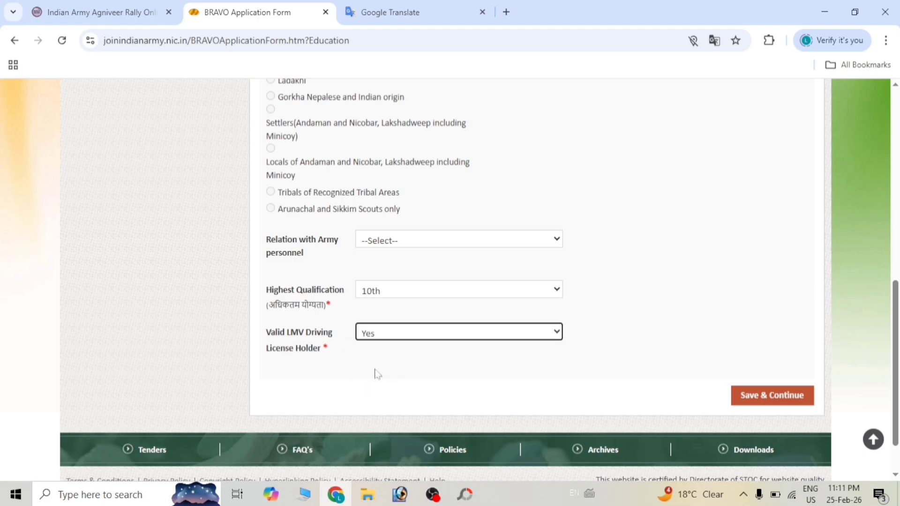
key("Down")
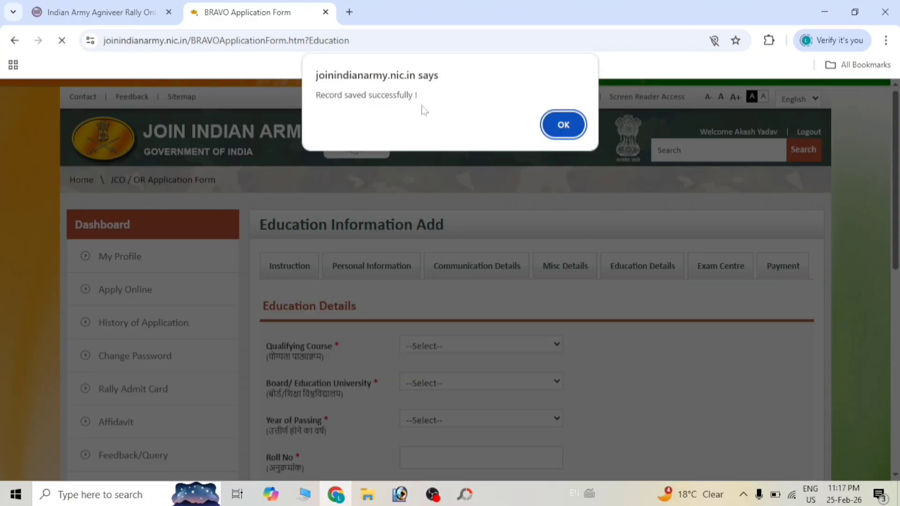
- Dismiss the saved alert and pick 10th as qualifying course with STATE UNIVERSITY as board
left_click(562, 124)
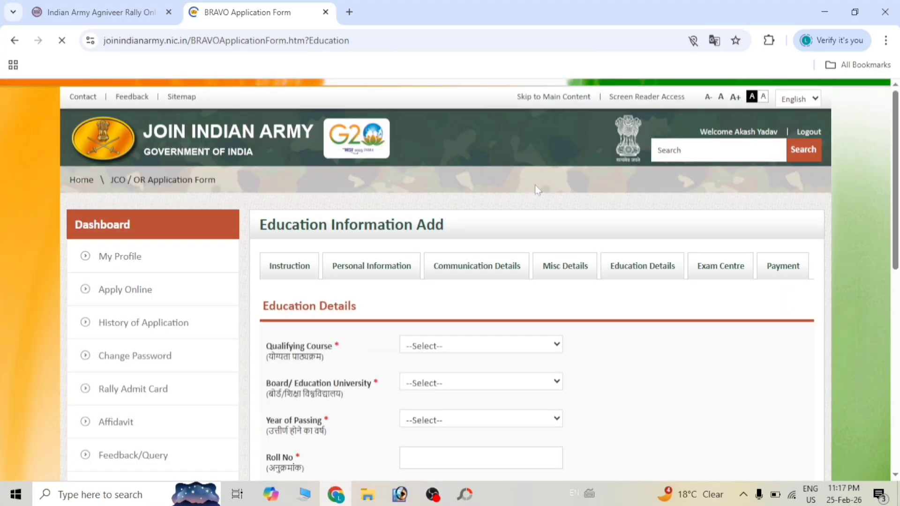
scroll(516, 302, "down", 1)
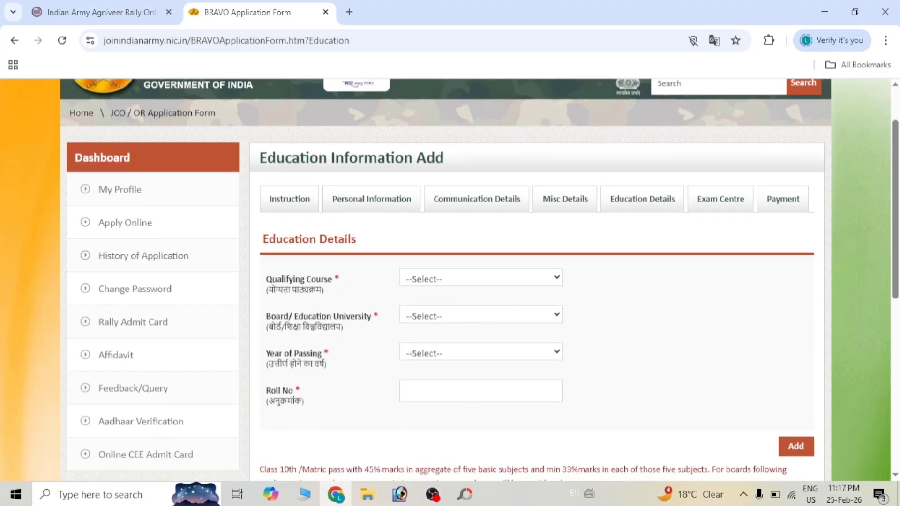
left_click(432, 284)
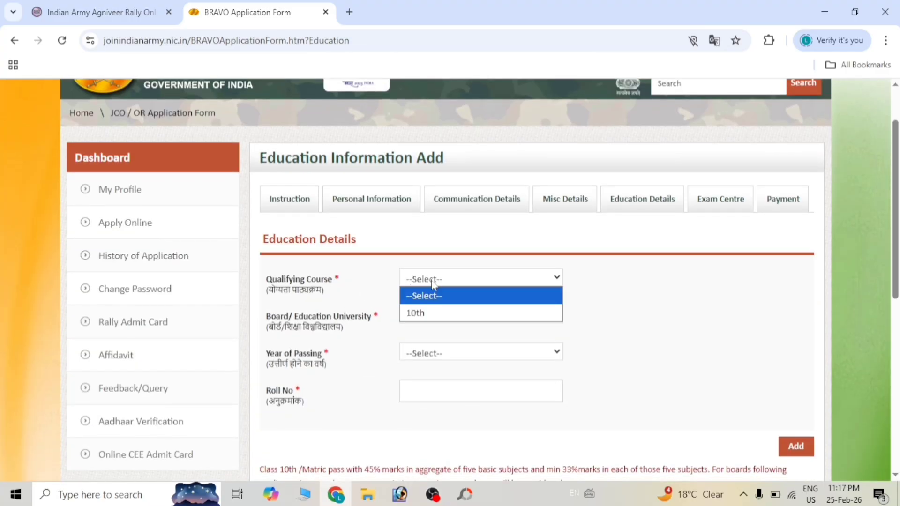
left_click(431, 309)
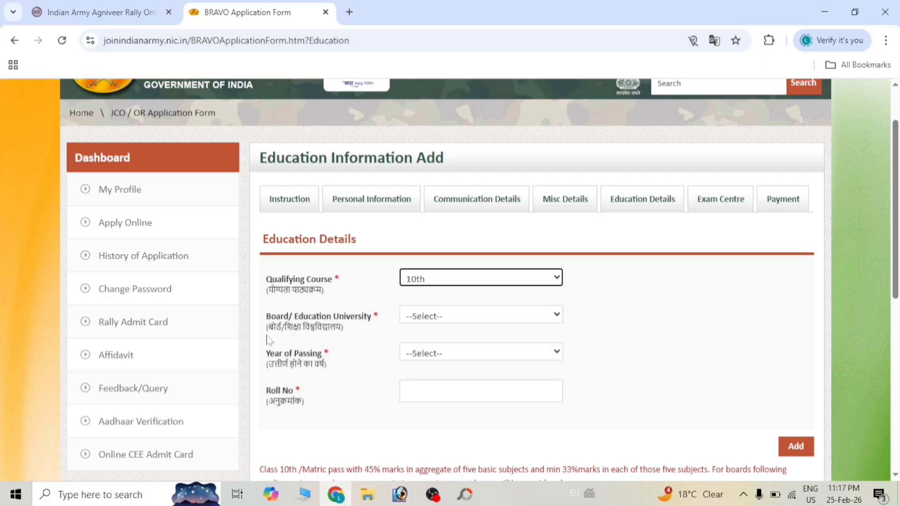
left_click(431, 319)
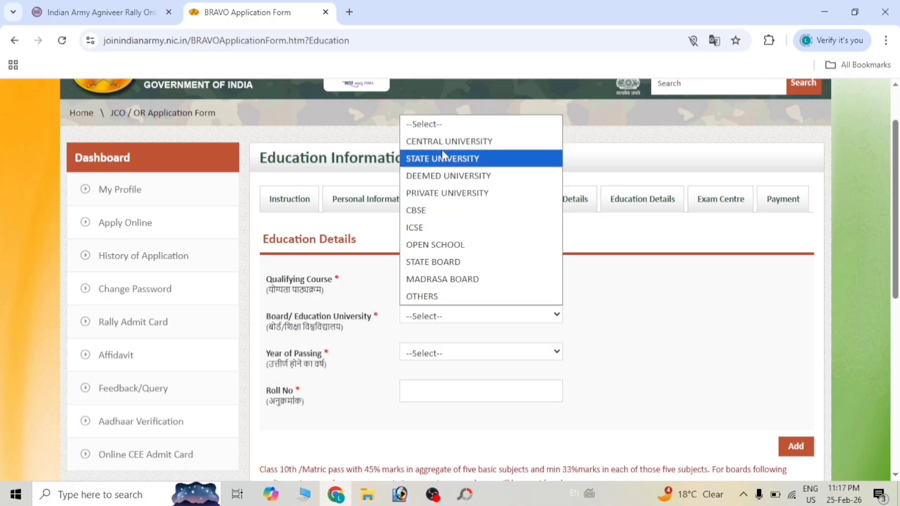
left_click(449, 159)
scroll(421, 331, "down", 1)
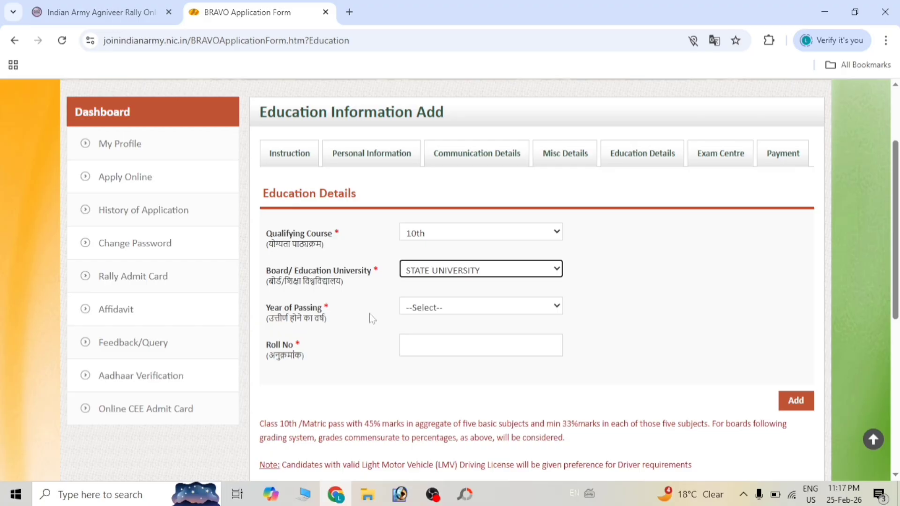
- Set 2022 as year of passing, enter the roll and certificate numbers, and dismiss the confirmation
left_click(431, 312)
key("Down")
key("Down")
key("Down")
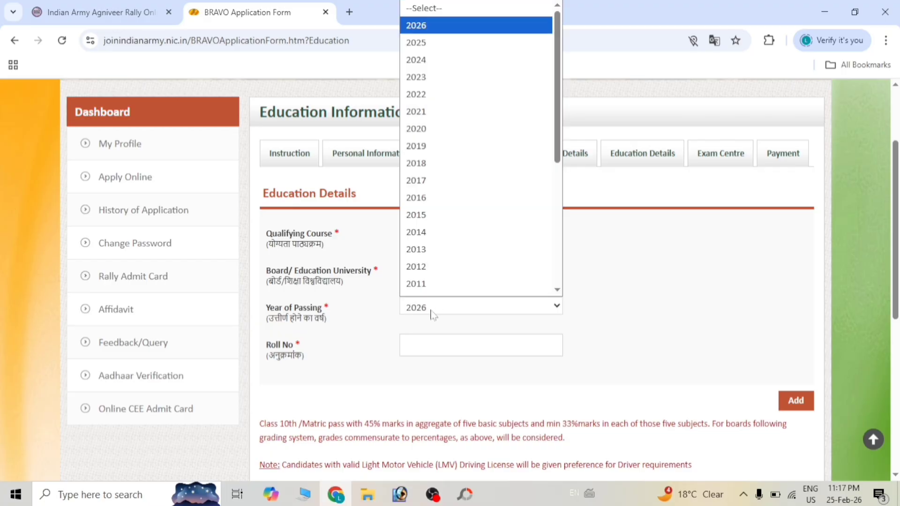
key("Return")
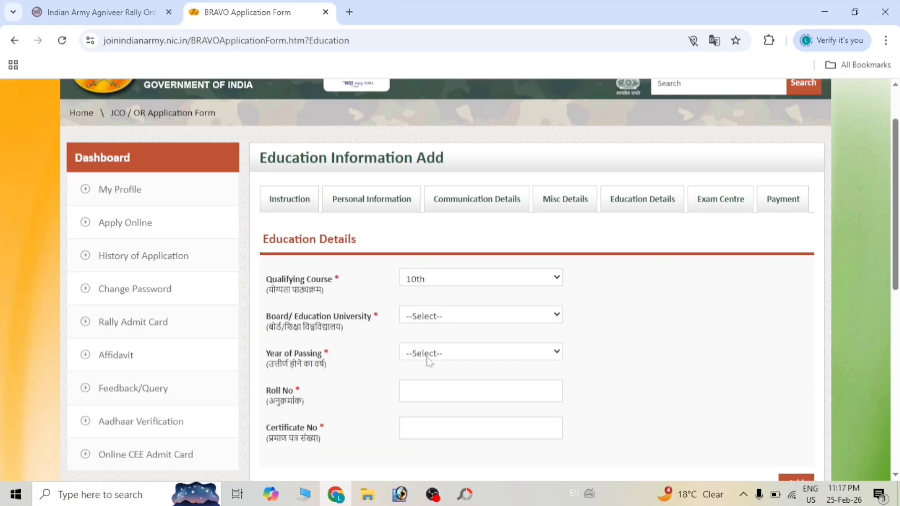
left_click(404, 337)
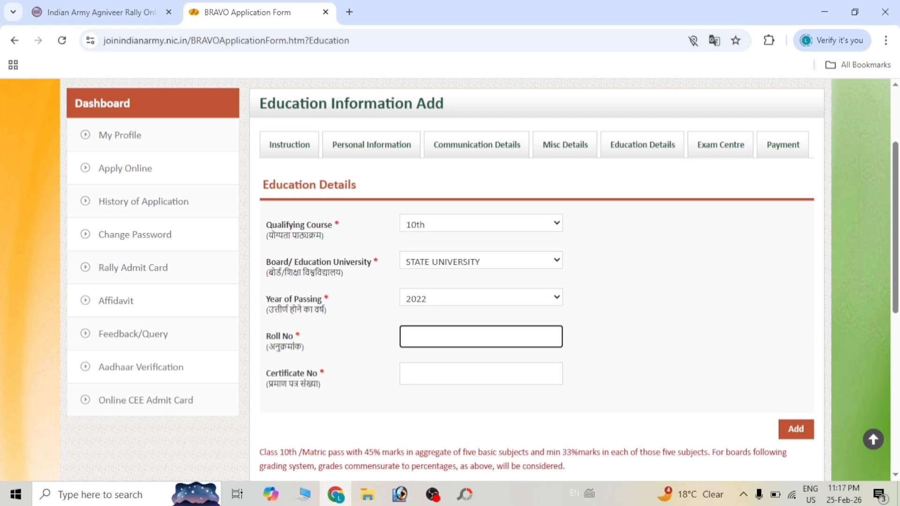
key("Tab")
scroll(412, 394, "down", 2)
scroll(579, 358, "down", 1)
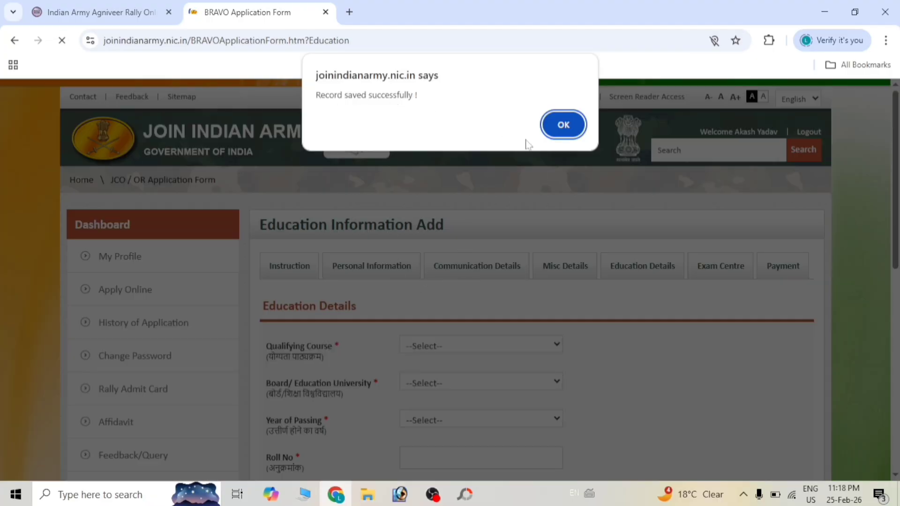
left_click(567, 125)
- Add a Hindi subject row with 52 out of 100 marks and dismiss the alert
scroll(568, 120, "down", 8)
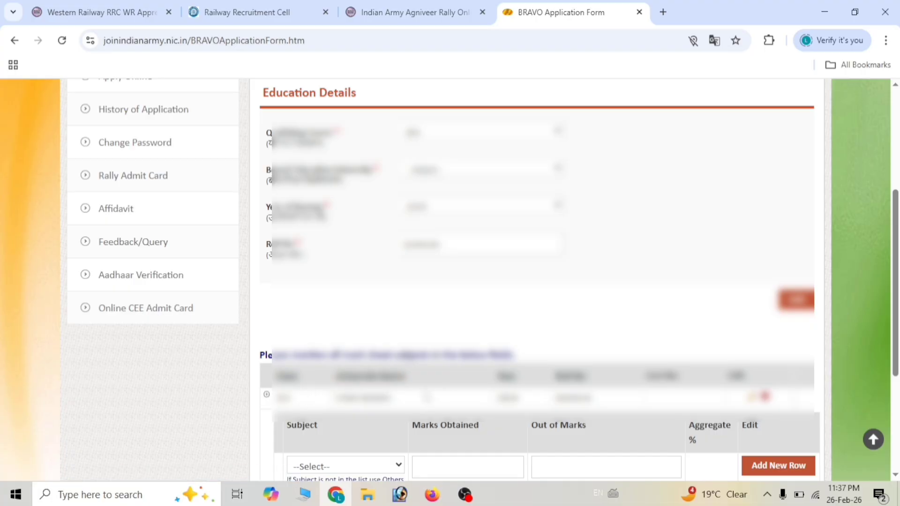
scroll(320, 399, "down", 1)
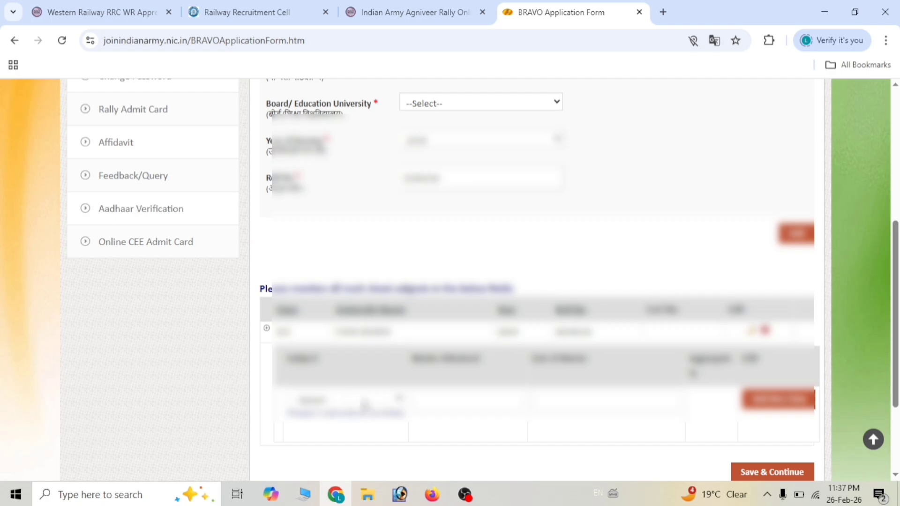
scroll(356, 403, "down", 1)
right_click(330, 328)
left_click(374, 376)
left_click(321, 333)
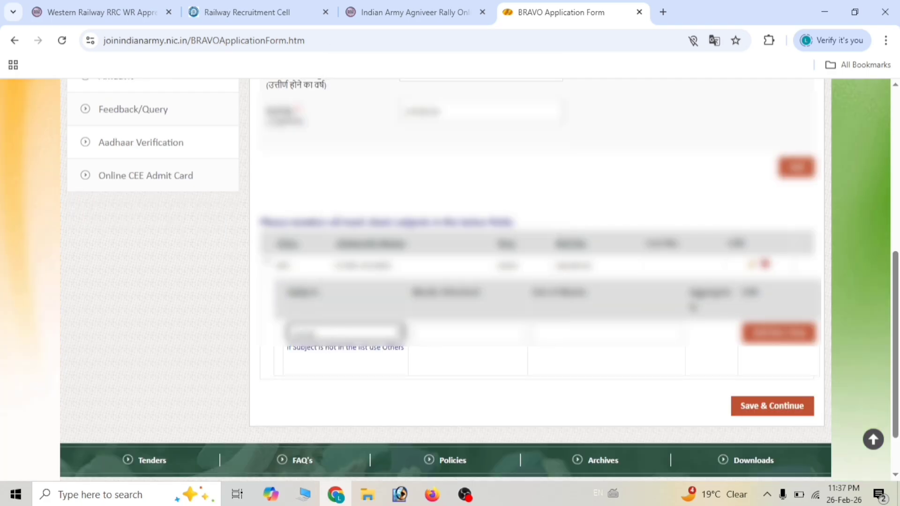
scroll(438, 351, "up", 3)
scroll(438, 350, "down", 2)
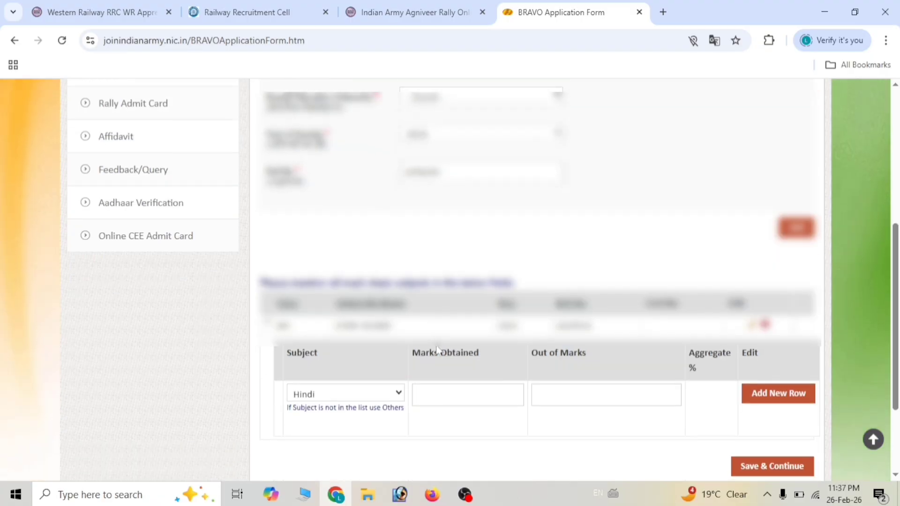
key("Tab")
type("52")
key("Tab")
type("100")
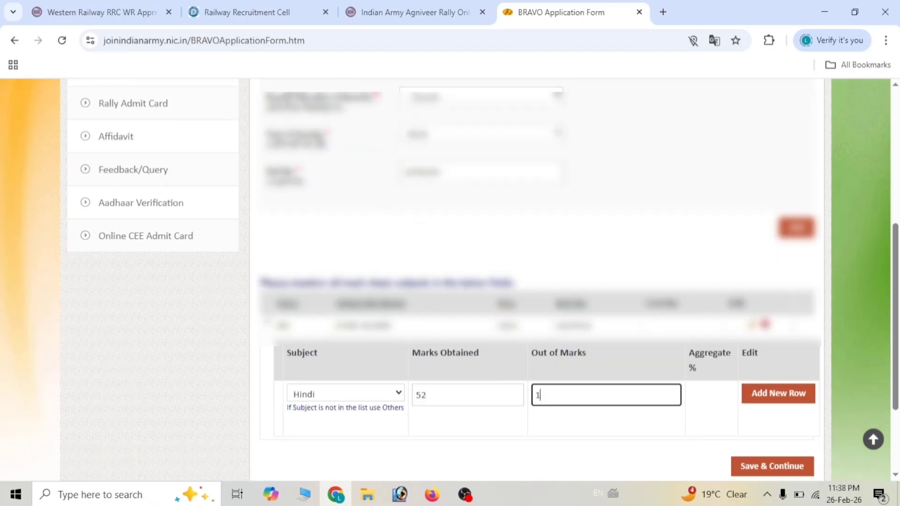
left_click(770, 402)
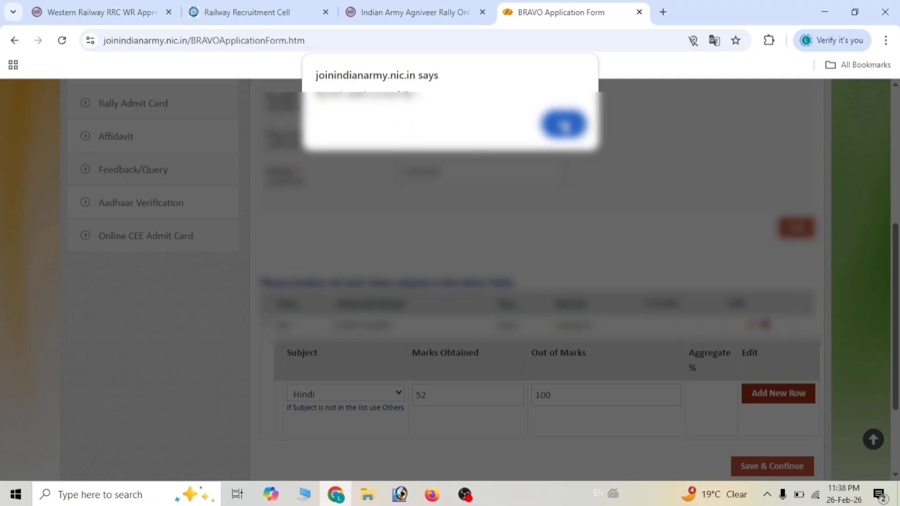
left_click(563, 124)
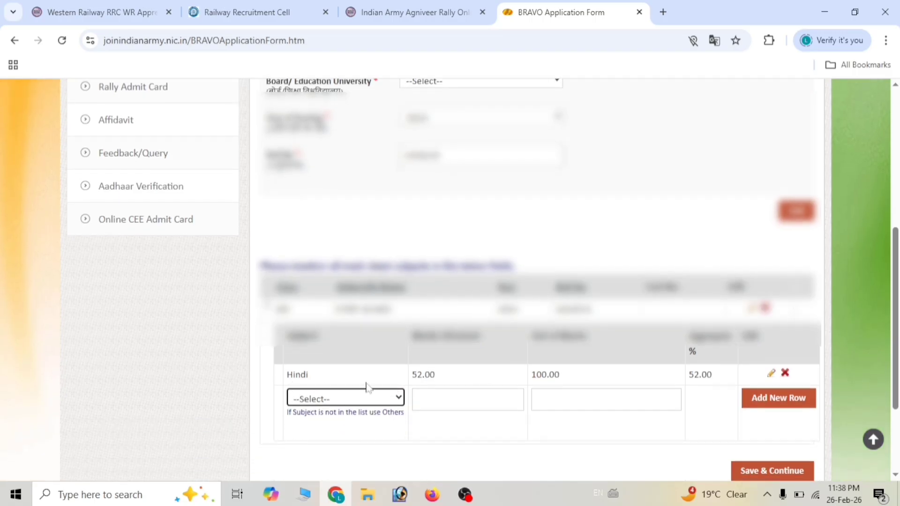
- Add an English subject row with 53 out of 100 marks and save it
left_click(364, 399)
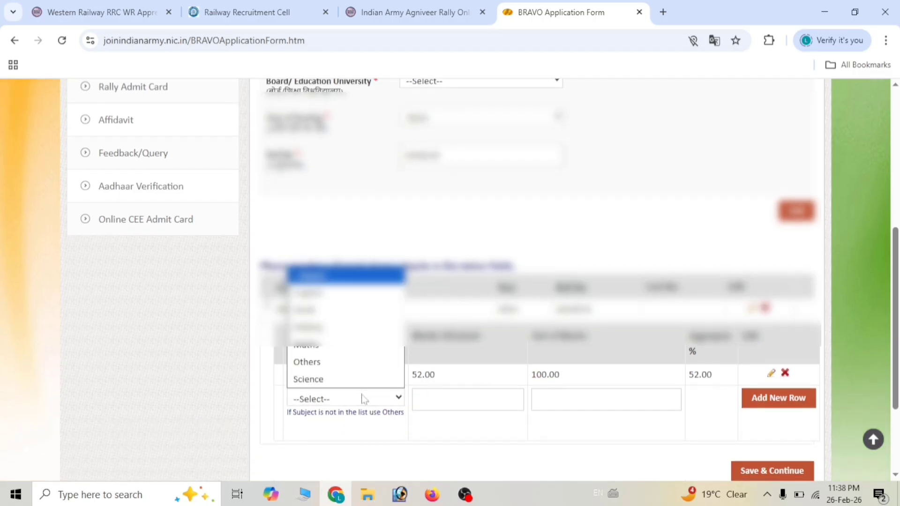
left_click(324, 324)
scroll(328, 403, "up", 2)
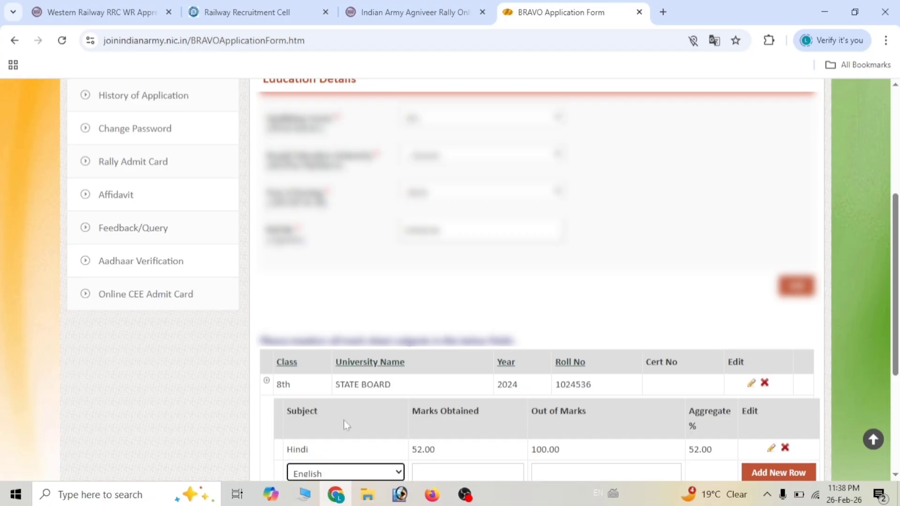
scroll(344, 419, "down", 2)
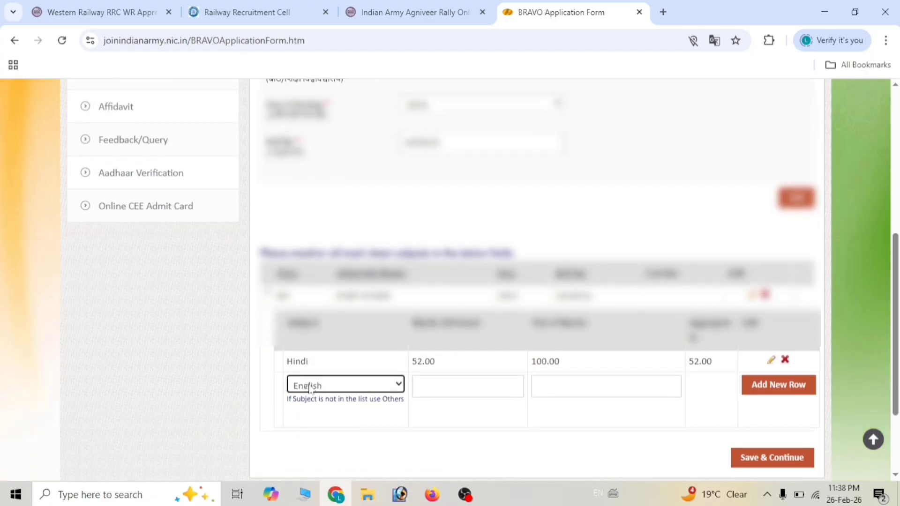
left_click(416, 386)
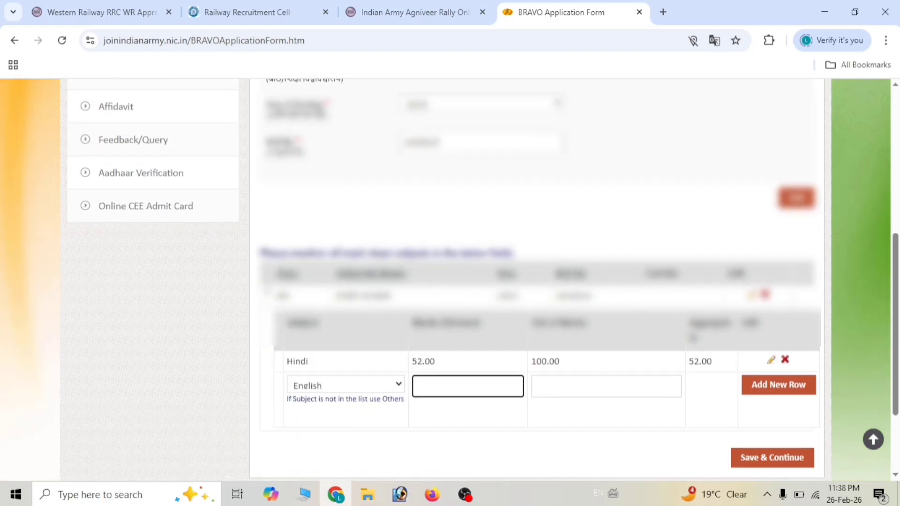
type("53")
left_click(582, 380)
type("100")
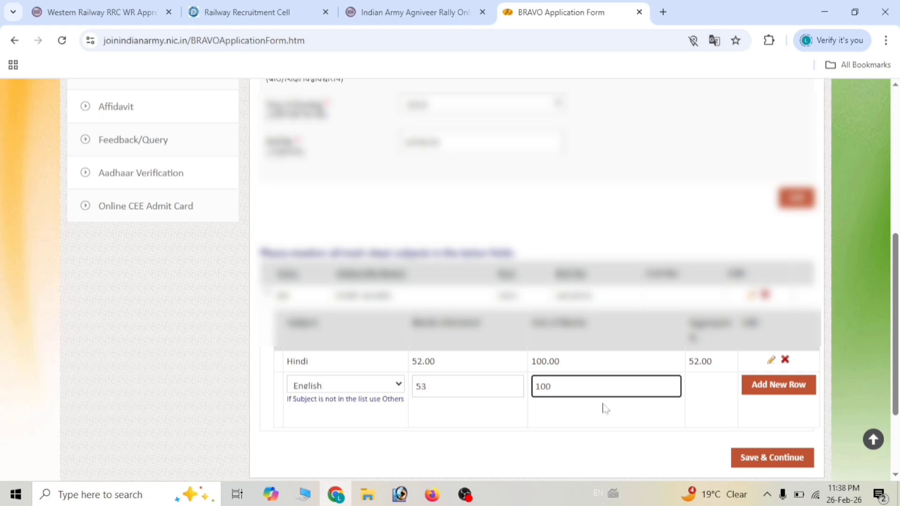
left_click(679, 418)
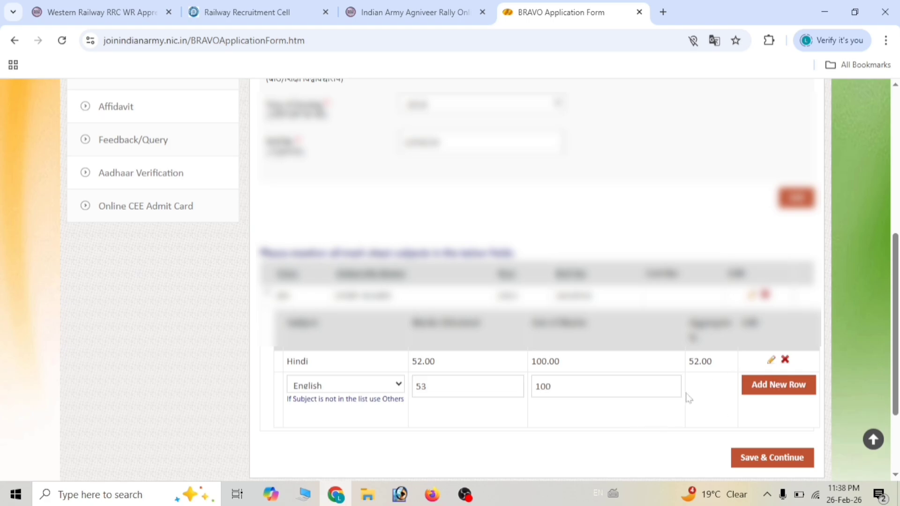
left_click(760, 388)
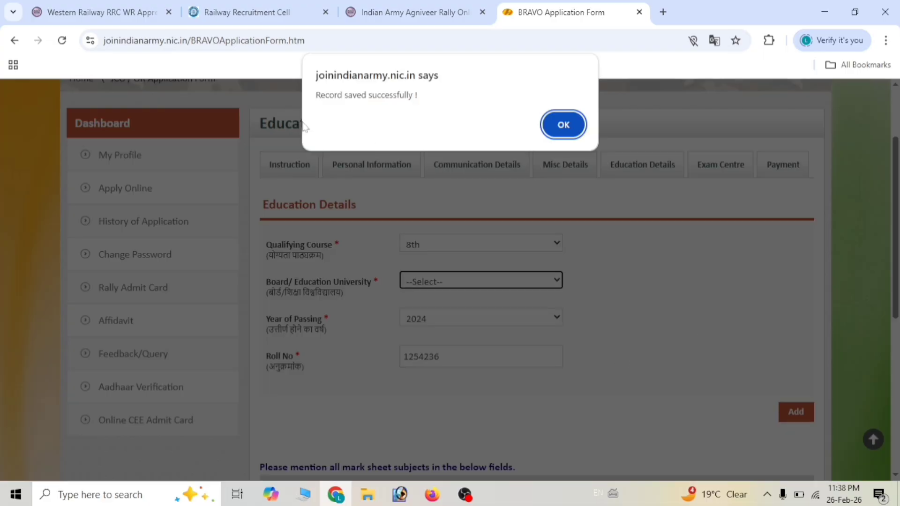
- Dismiss the saved alert and begin a History subject row, filling its marks and total fields
left_click(563, 125)
scroll(563, 131, "down", 6)
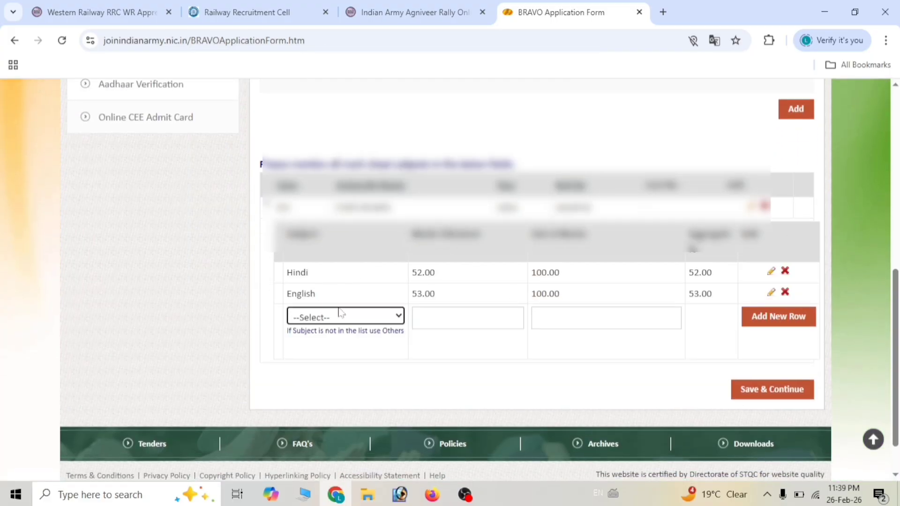
left_click(325, 317)
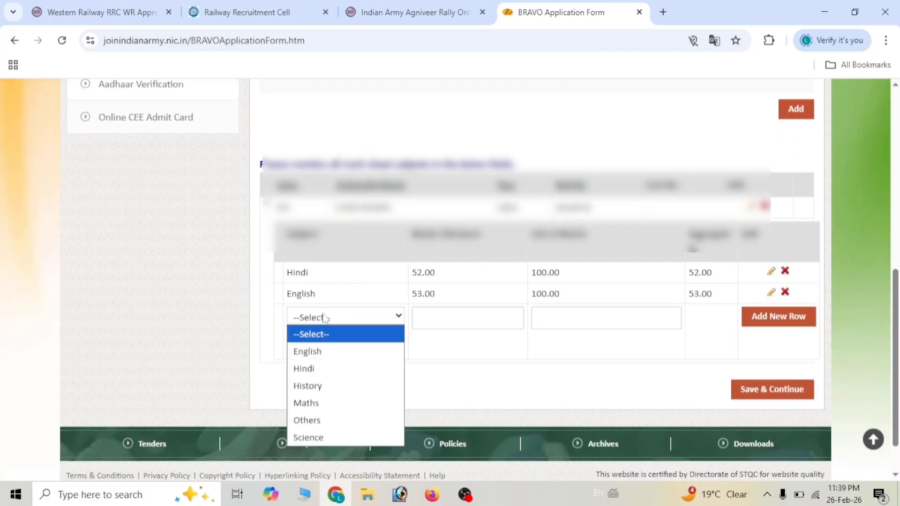
left_click(316, 386)
scroll(317, 385, "up", 1)
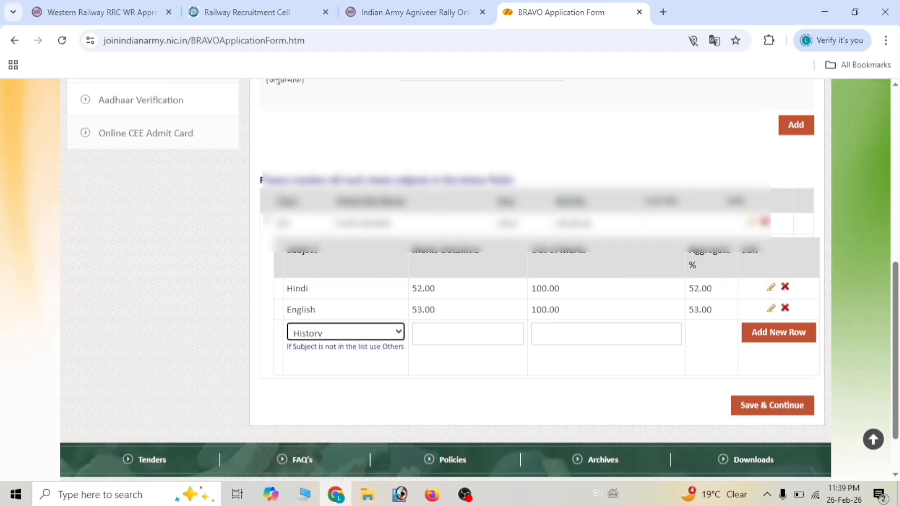
left_click(416, 334)
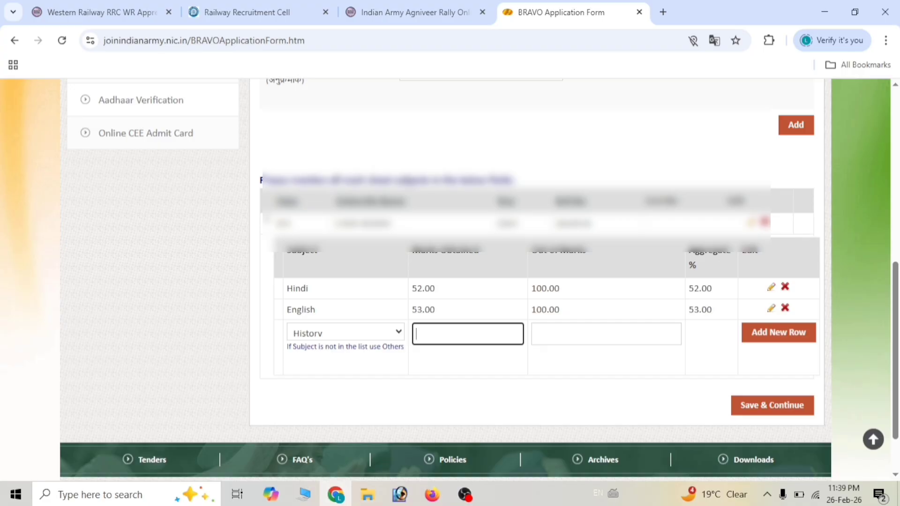
left_click(537, 334)
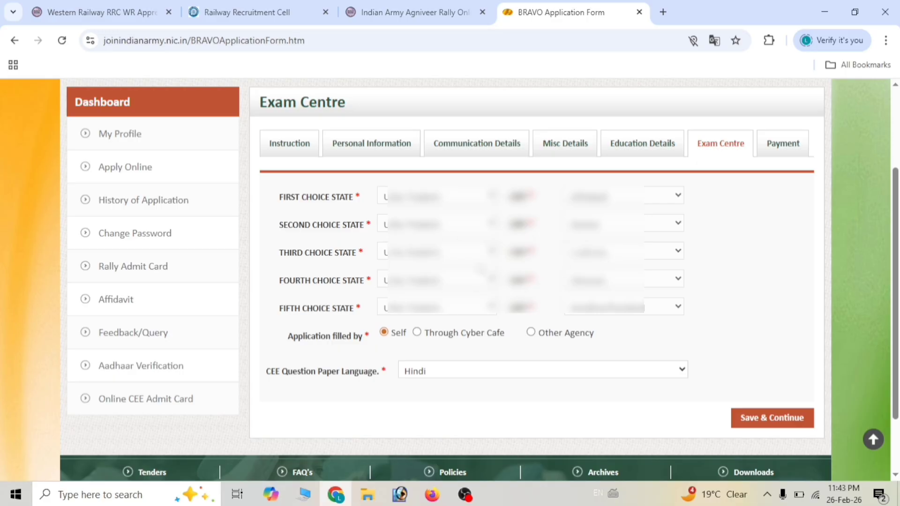
- Keep Hindi as the CEE question paper language and save the Exam Centre choices
scroll(468, 281, "down", 1)
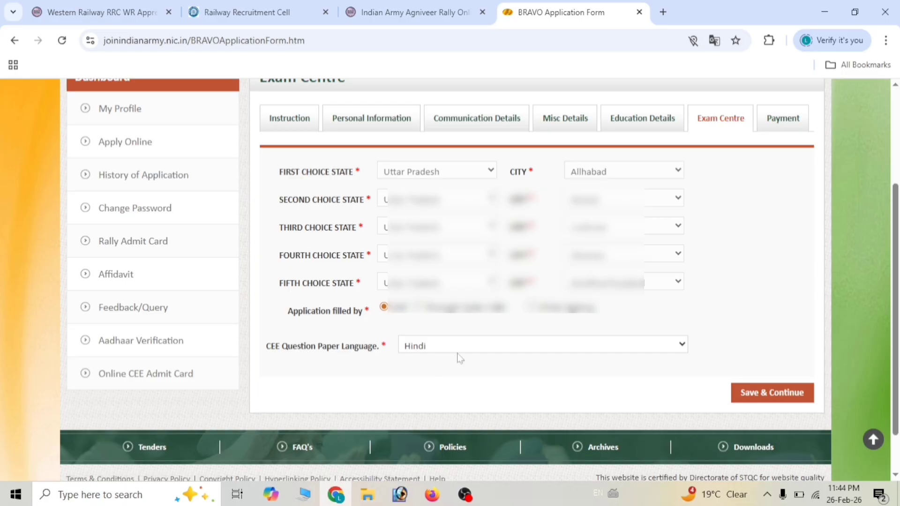
left_click(425, 352)
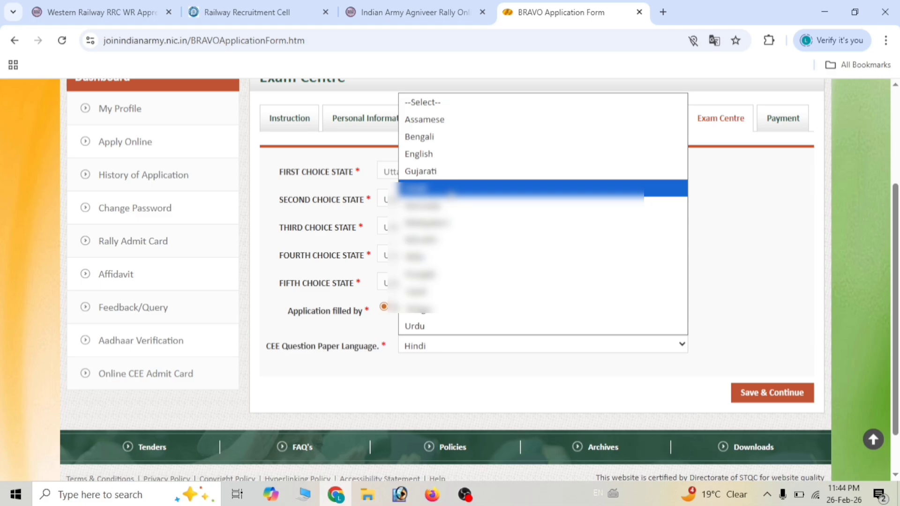
left_click(450, 190)
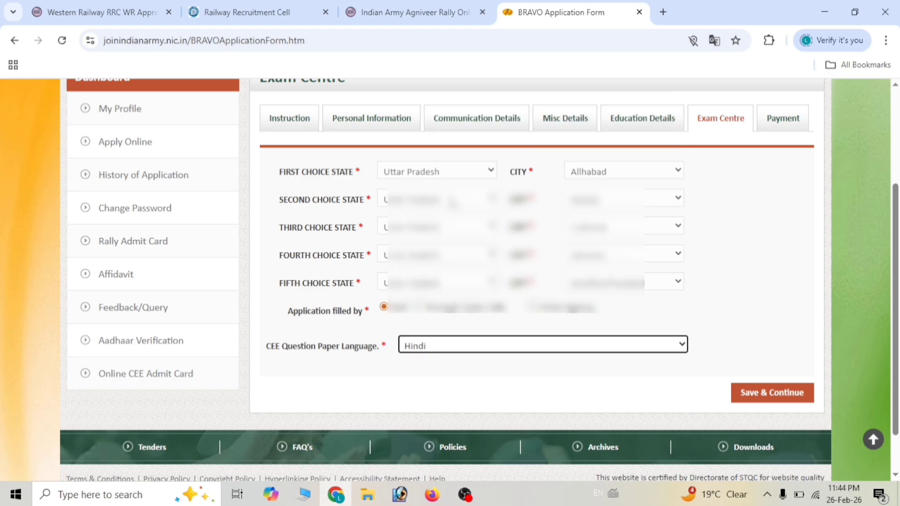
left_click(772, 396)
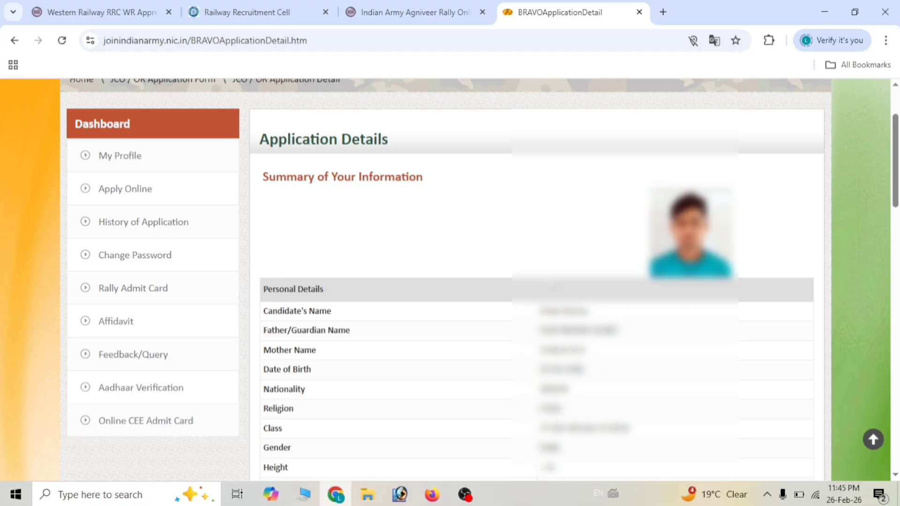
- Review the summary down to educational details, then choose Pay and confirm the fee payment
scroll(537, 281, "down", 10)
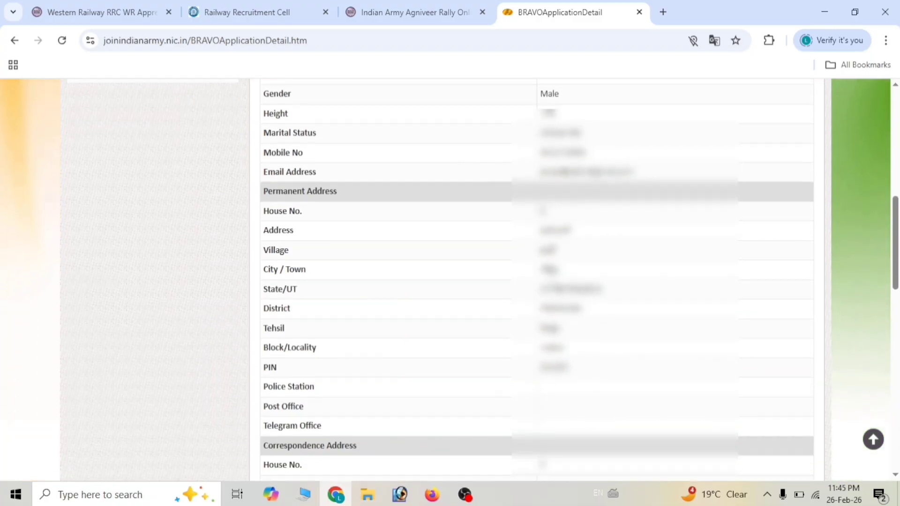
scroll(550, 283, "down", 10)
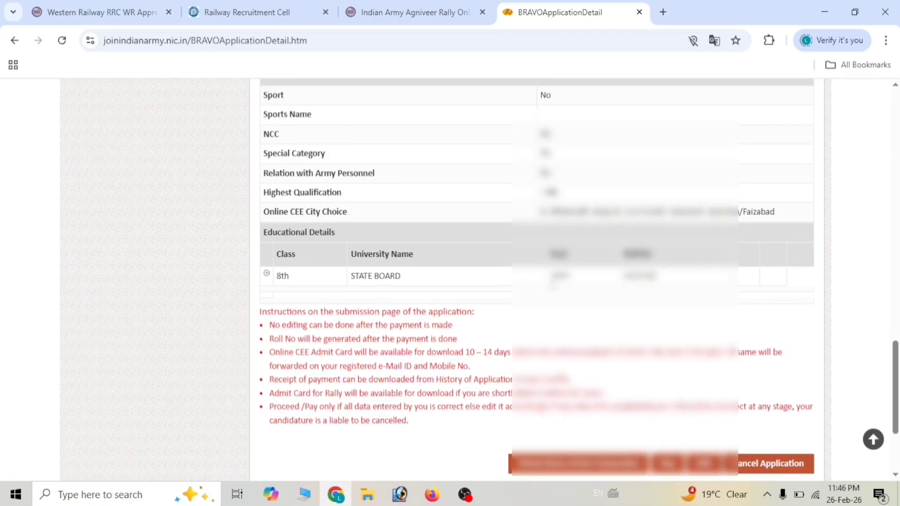
scroll(549, 283, "down", 2)
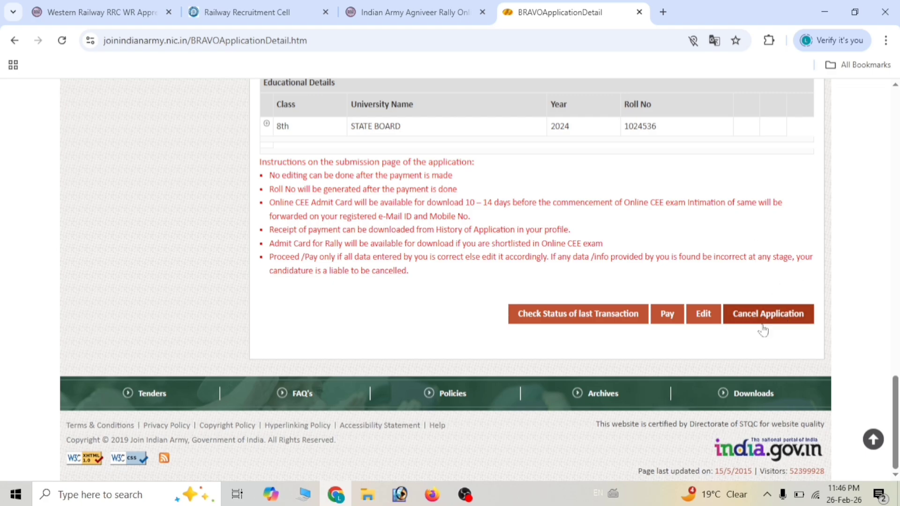
left_click(667, 323)
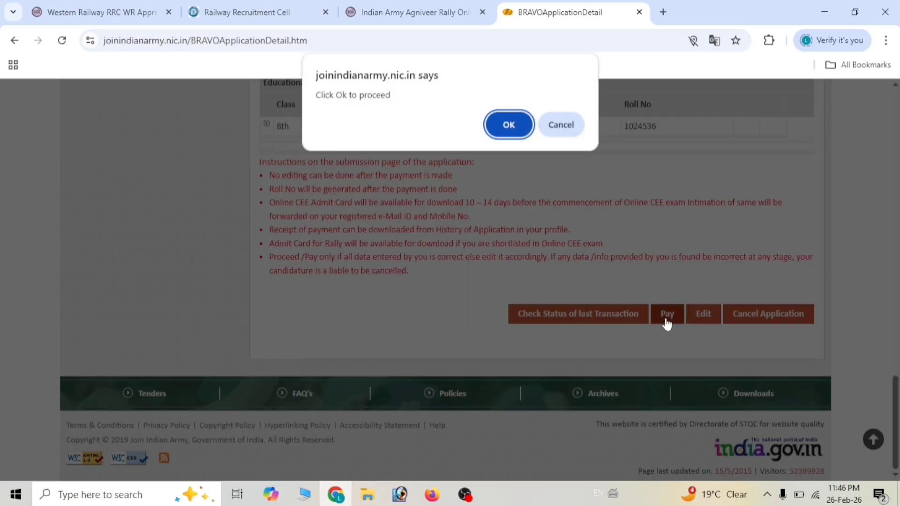
left_click(516, 123)
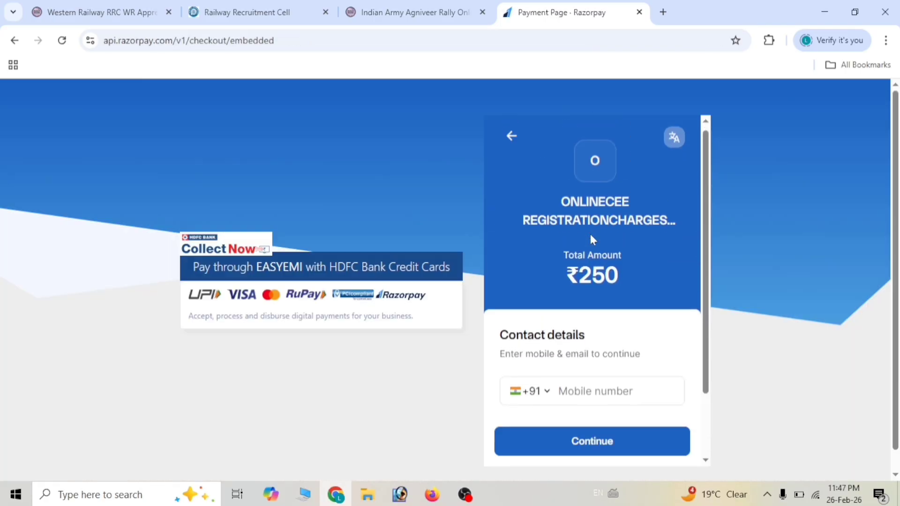
- Fill in the mobile number and email on Razorpay and continue to payment options
scroll(590, 235, "down", 2)
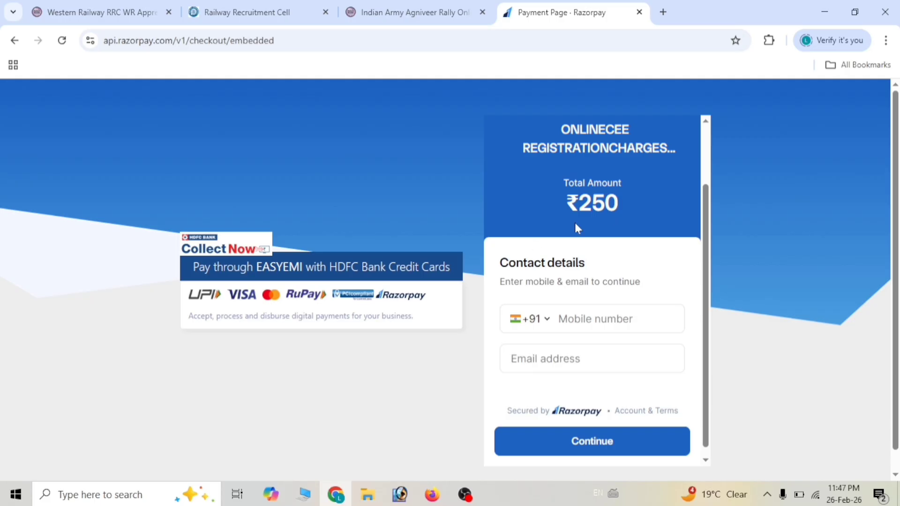
left_click(558, 319)
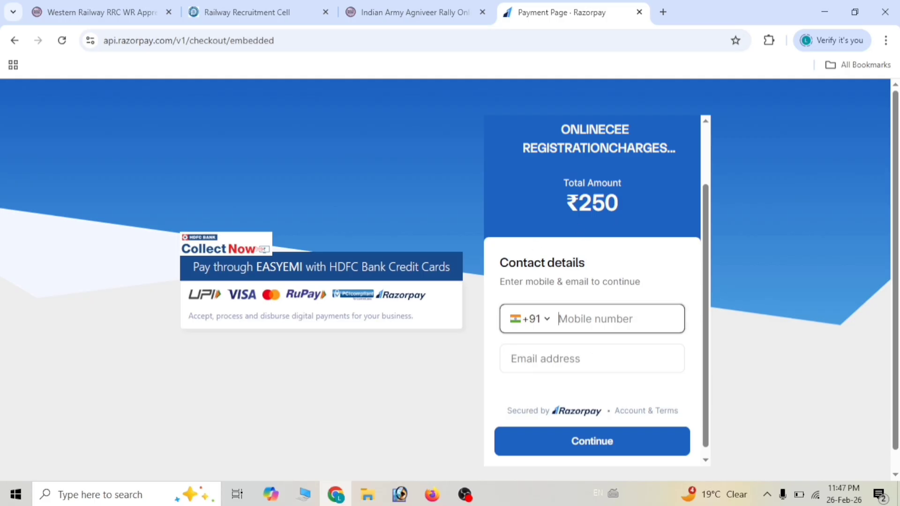
left_click(556, 358)
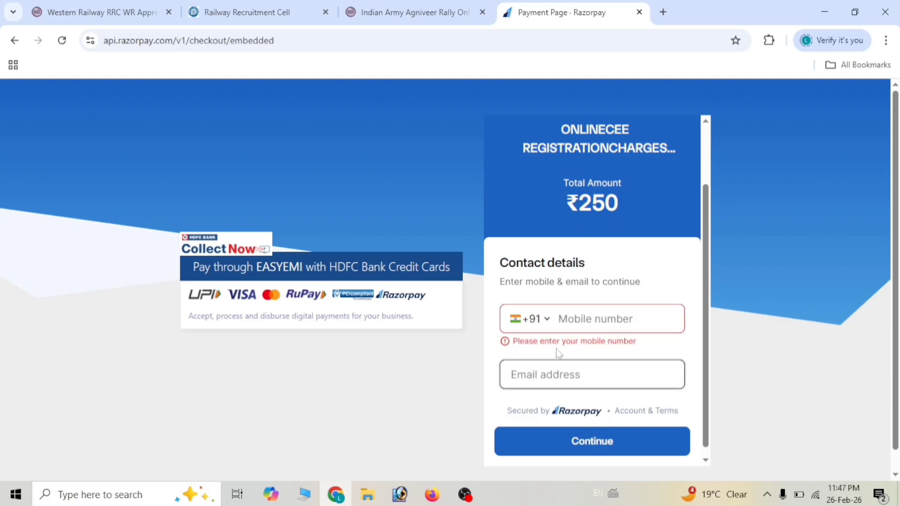
left_click(615, 449)
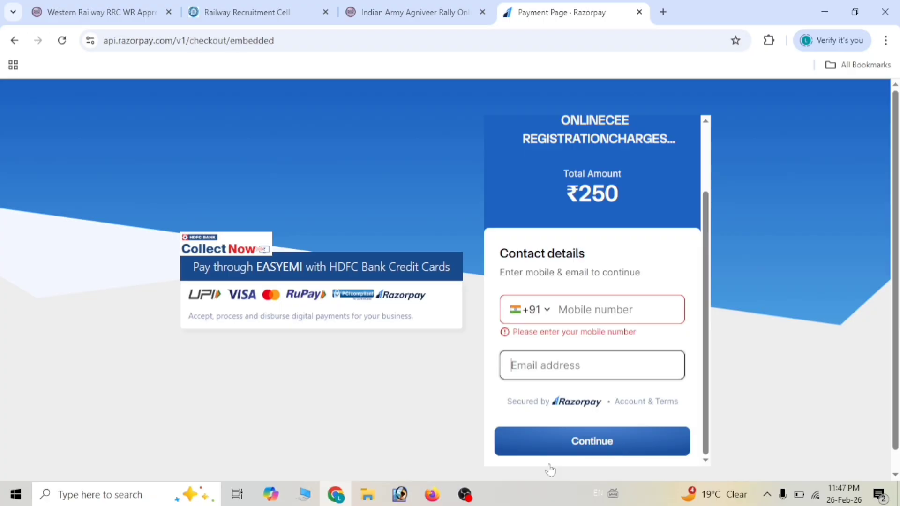
- Display the UPI QR code for paying the ₹250 ONLINECEE fee
scroll(541, 335, "down", 2)
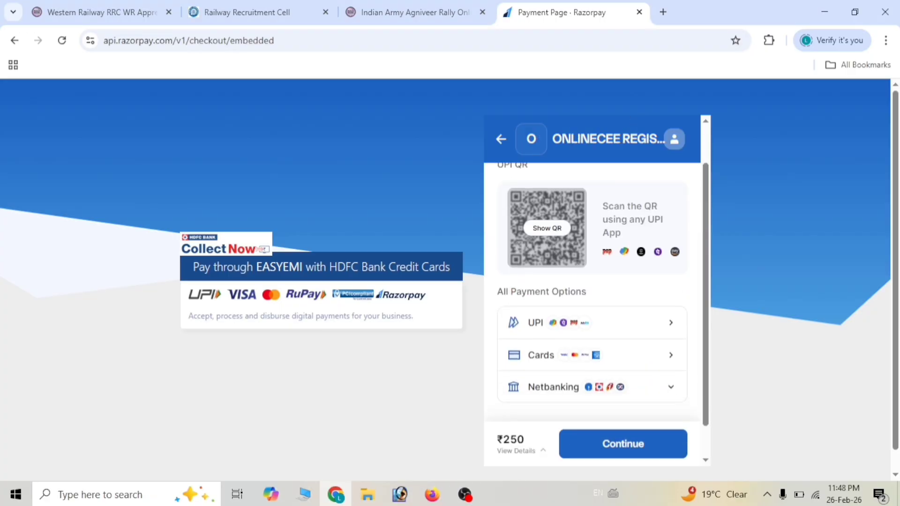
scroll(540, 335, "down", 1)
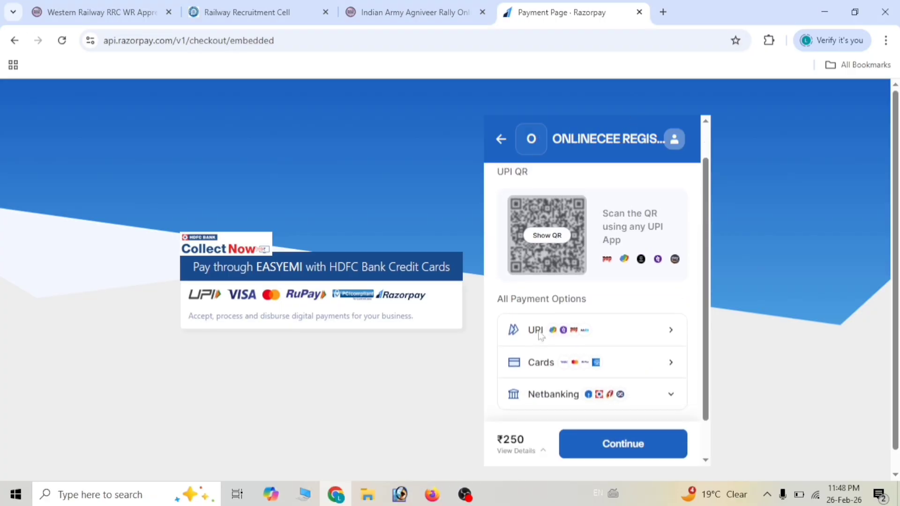
scroll(540, 334, "up", 2)
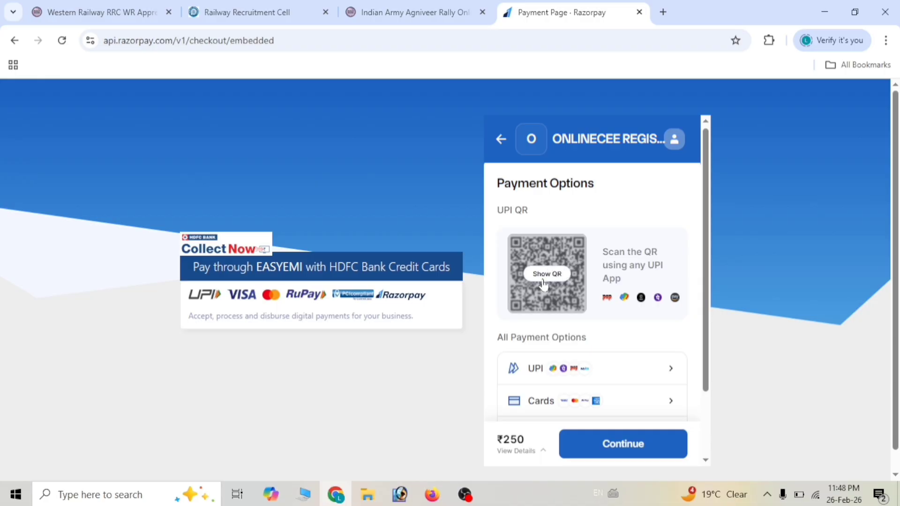
scroll(563, 286, "down", 1)
scroll(563, 286, "down", 1)
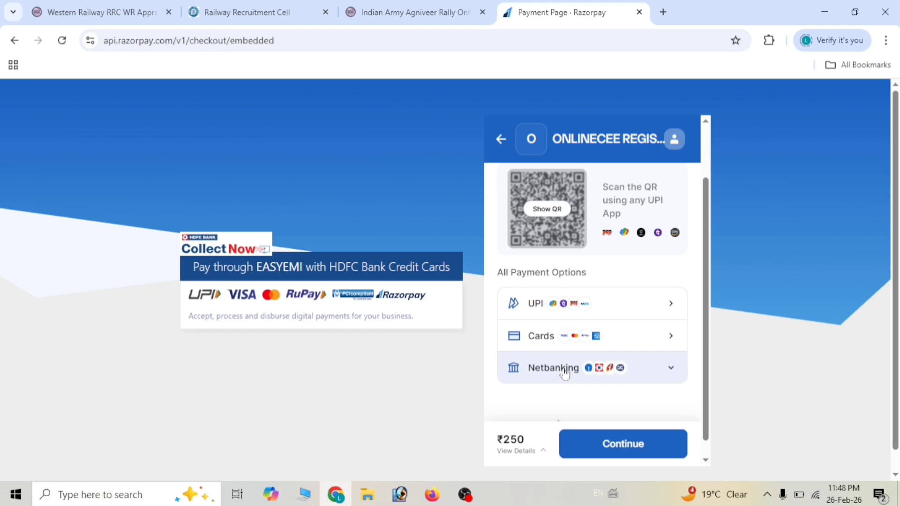
scroll(565, 373, "up", 2)
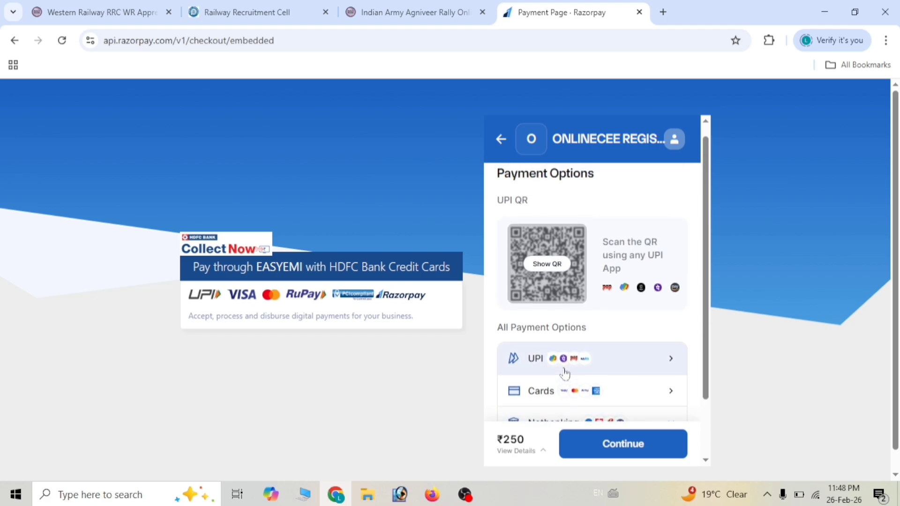
left_click(554, 271)
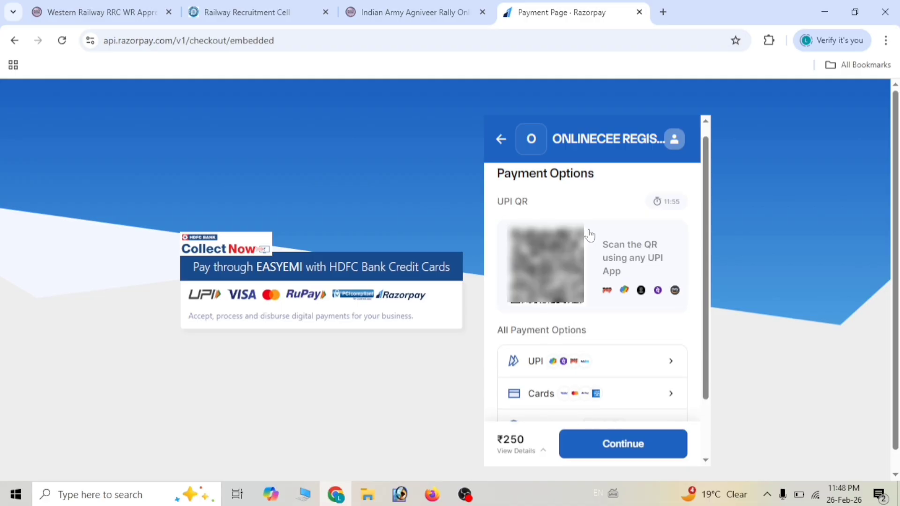